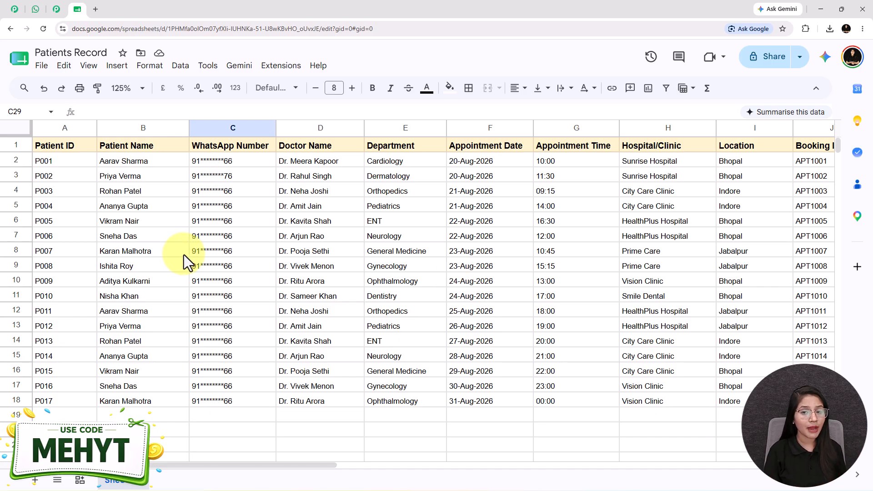
Step: Compare the WhatsApp appointment reminders with the Patients Record sheet, and view the workflow that sends them
{"action": "left_click", "coordinate": [36, 10]}
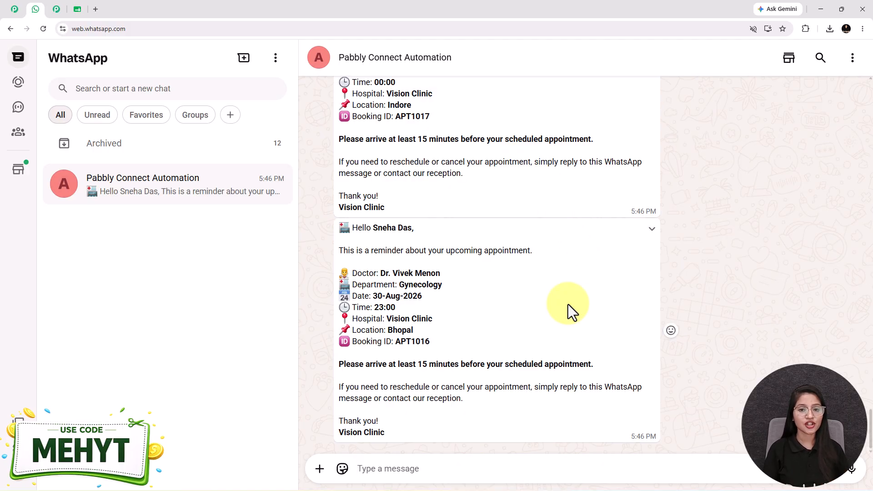
{"action": "scroll", "coordinate": [575, 294], "scroll_direction": "up", "scroll_amount": 3}
{"action": "scroll", "coordinate": [563, 302], "scroll_direction": "down", "scroll_amount": 3}
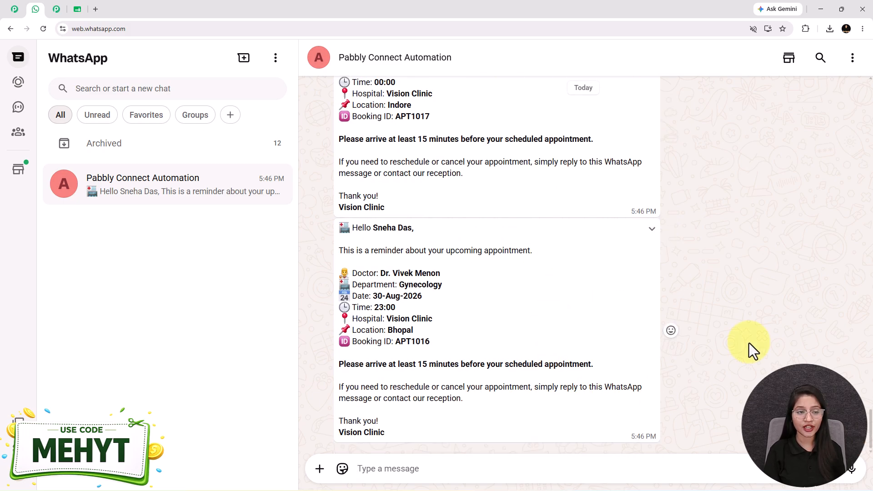
{"action": "left_click", "coordinate": [78, 9]}
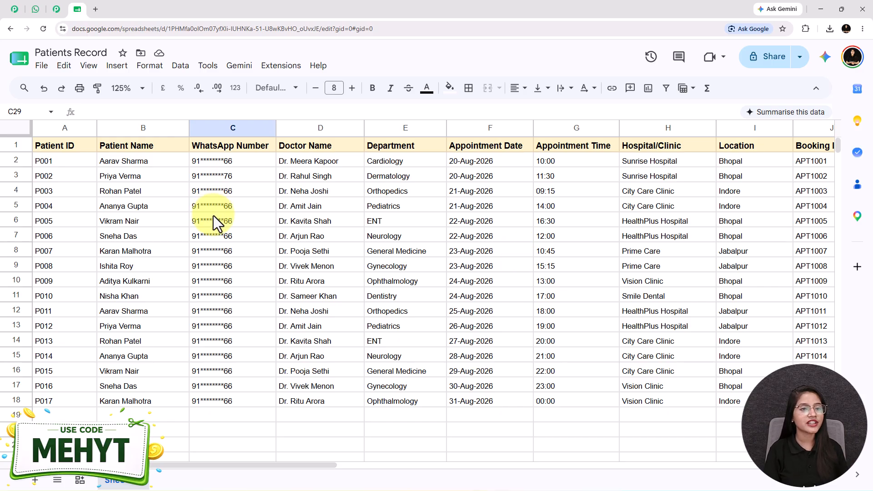
{"action": "left_click", "coordinate": [56, 9]}
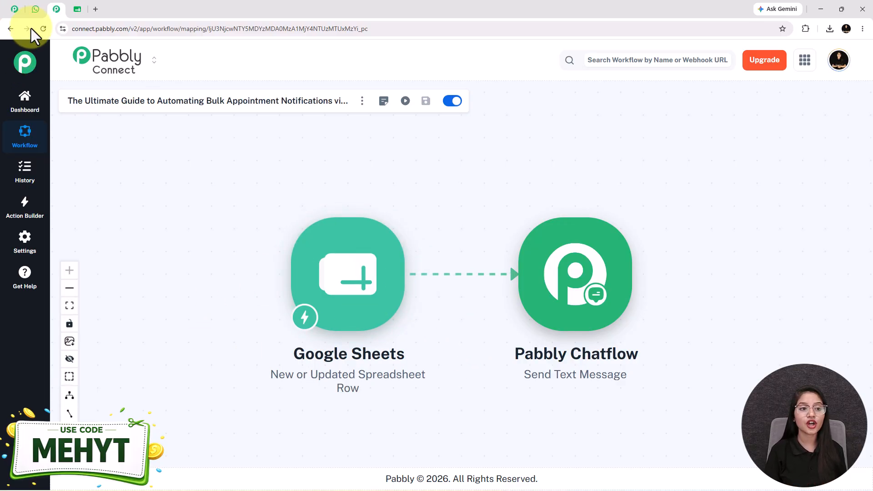
Step: Read through the appointment reminders in the Pabbly Connect Automation chat, checking the patient name and booking details against the sending workflow
{"action": "left_click", "coordinate": [36, 9]}
{"action": "scroll", "coordinate": [456, 245], "scroll_direction": "up", "scroll_amount": 4}
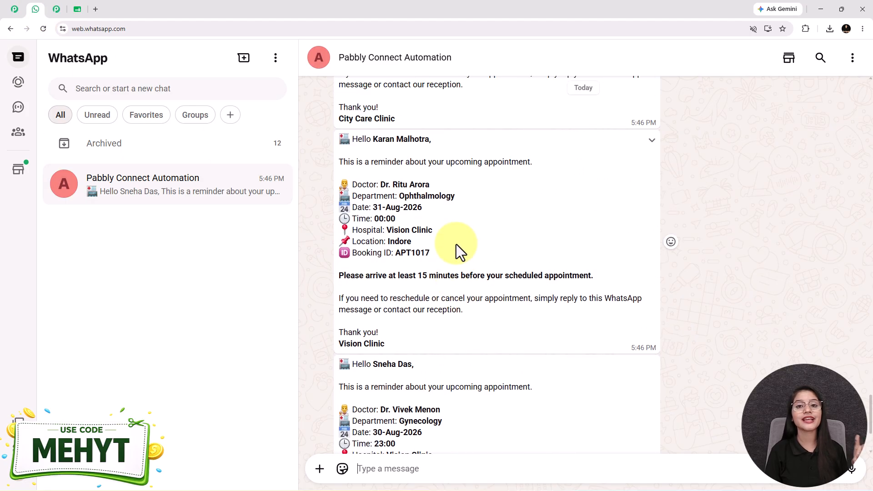
{"action": "scroll", "coordinate": [457, 244], "scroll_direction": "down", "scroll_amount": 4}
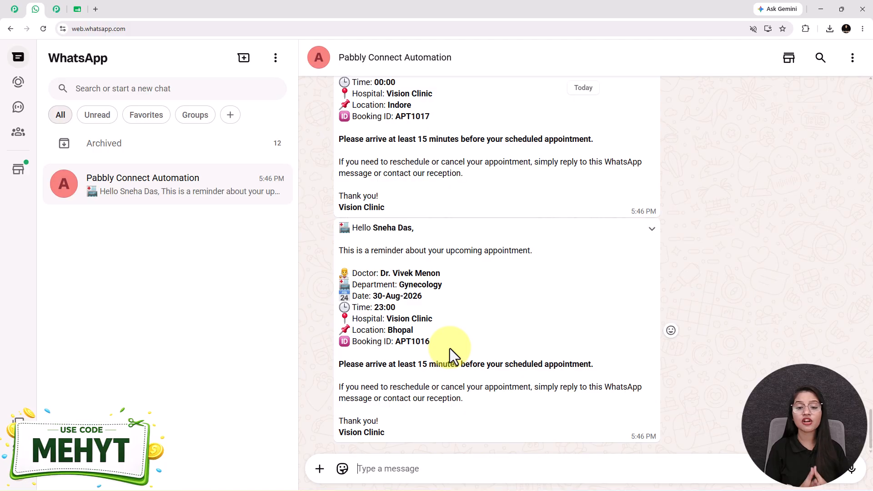
{"action": "scroll", "coordinate": [449, 348], "scroll_direction": "up", "scroll_amount": 1}
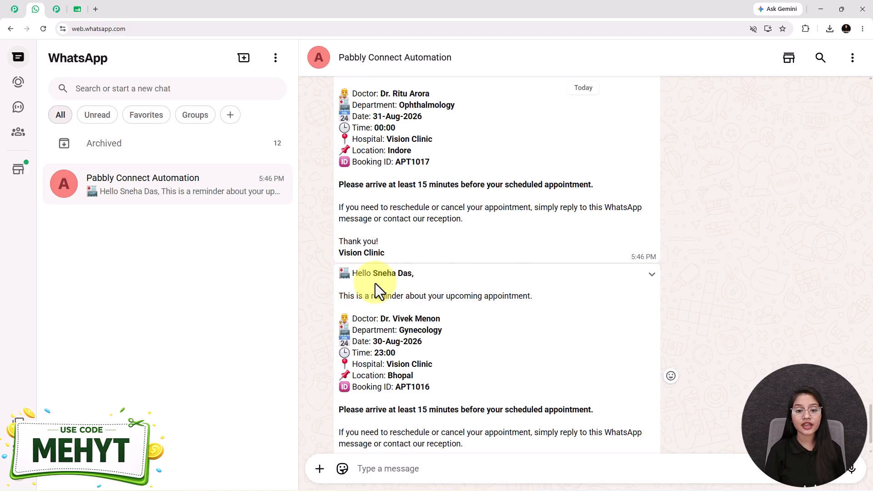
{"action": "left_click_drag", "start_coordinate": [371, 273], "coordinate": [437, 272]}
{"action": "scroll", "coordinate": [437, 273], "scroll_direction": "down", "scroll_amount": 1}
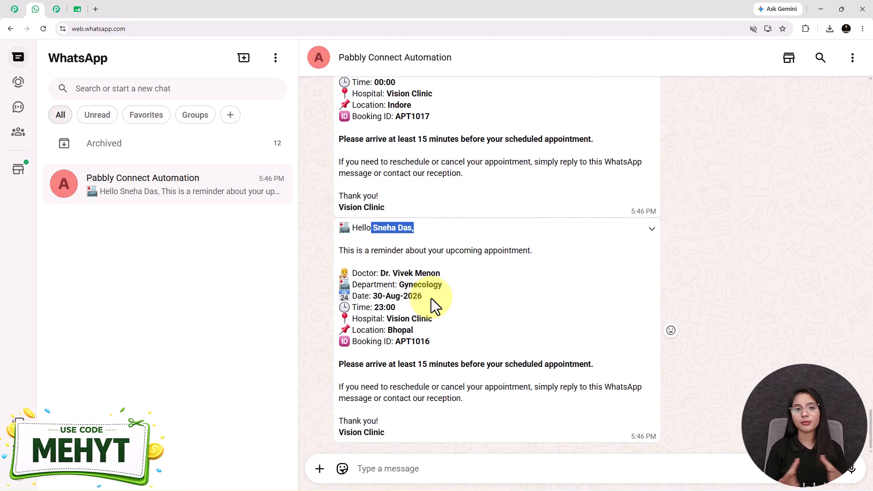
{"action": "scroll", "coordinate": [416, 293], "scroll_direction": "up", "scroll_amount": 3}
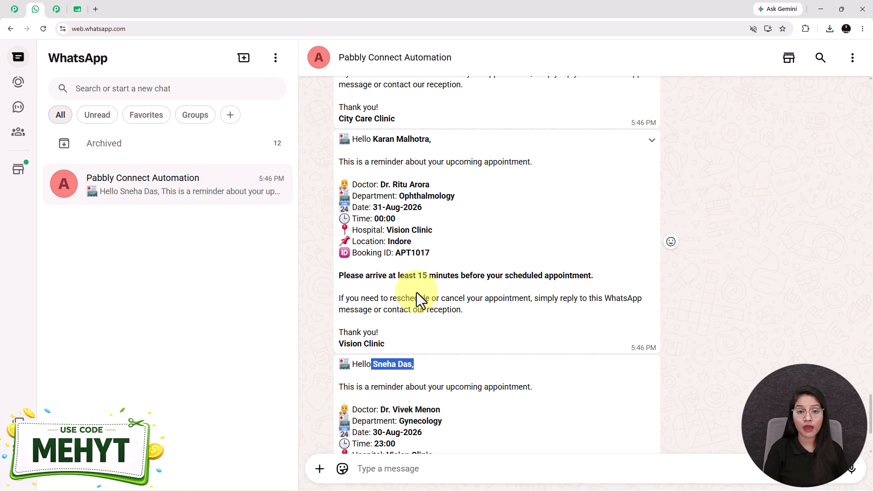
{"action": "scroll", "coordinate": [430, 262], "scroll_direction": "up", "scroll_amount": 1}
{"action": "left_click", "coordinate": [56, 9]}
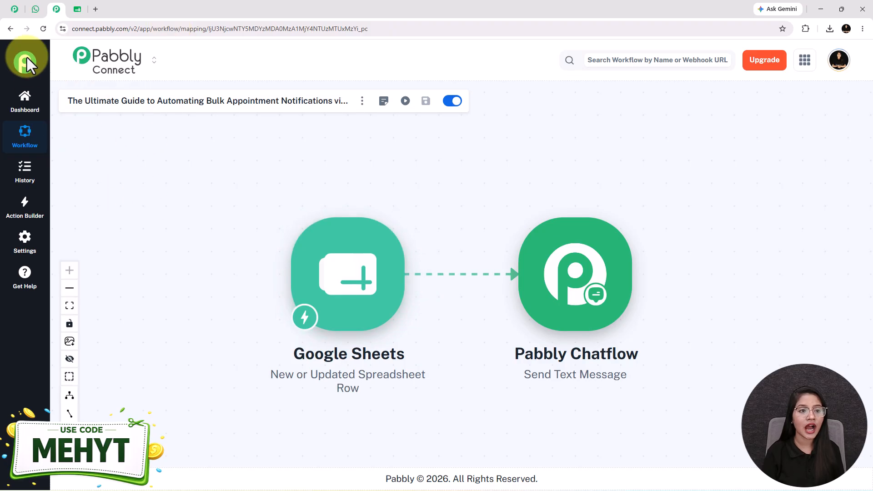
{"action": "left_click", "coordinate": [39, 11]}
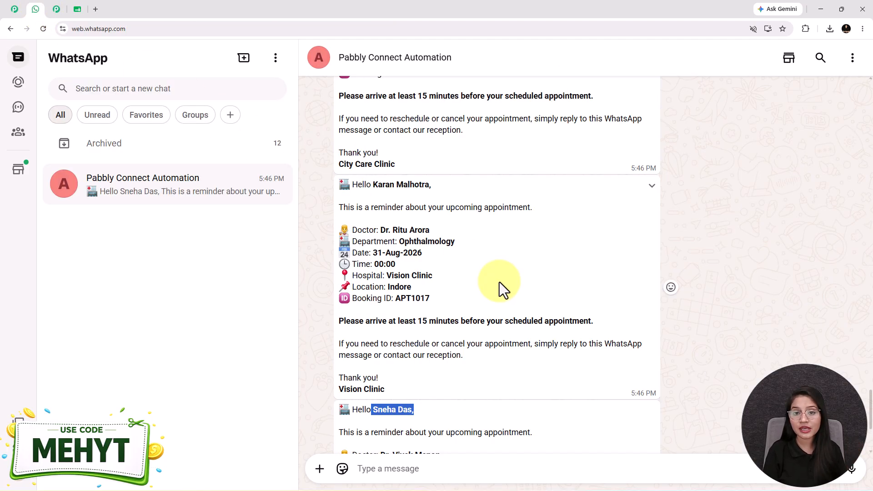
{"action": "scroll", "coordinate": [499, 282], "scroll_direction": "up", "scroll_amount": 3}
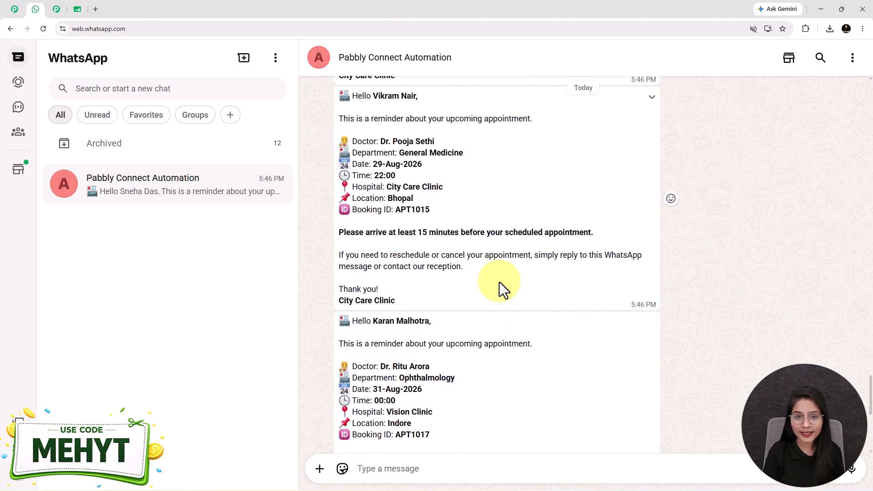
Step: Switch to the Pabbly Connect website and dismiss the lifetime deal offer
{"action": "left_click", "coordinate": [15, 10]}
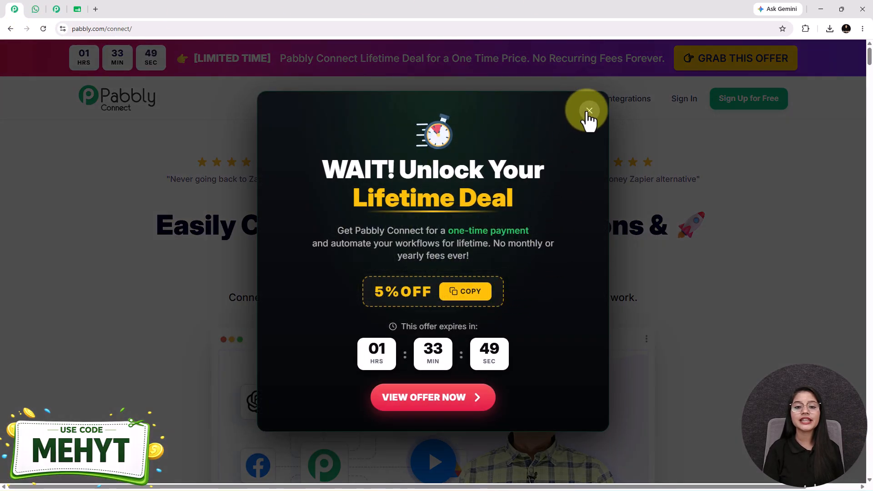
{"action": "left_click", "coordinate": [589, 111]}
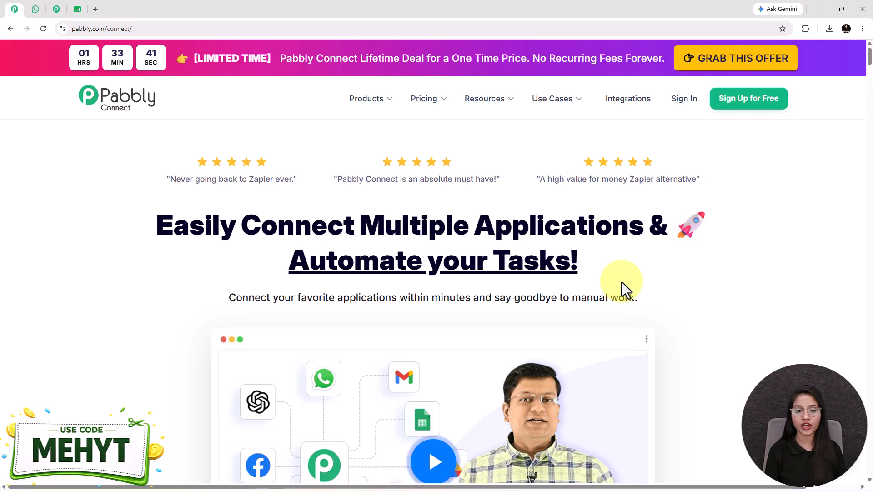
Step: Review the Google Sheets to Pabbly Chatflow workflow alongside the Patients Record sheet and the WhatsApp reminders
{"action": "left_click", "coordinate": [54, 10]}
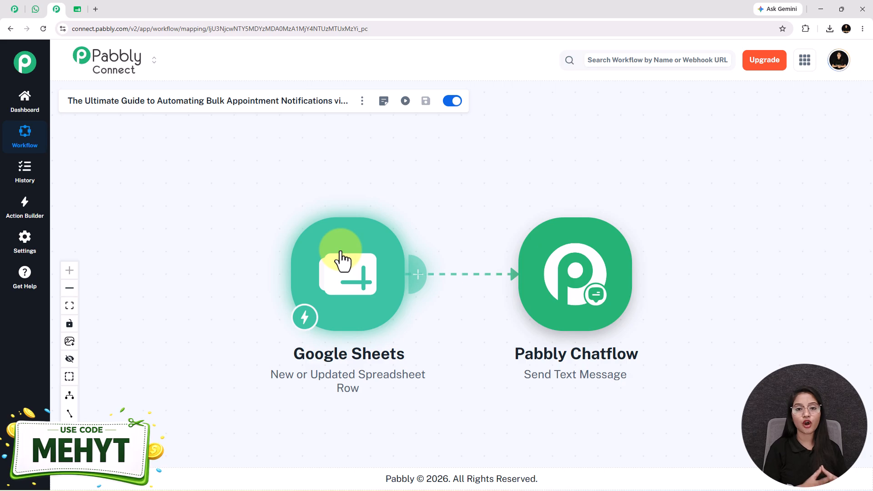
{"action": "left_click", "coordinate": [75, 10]}
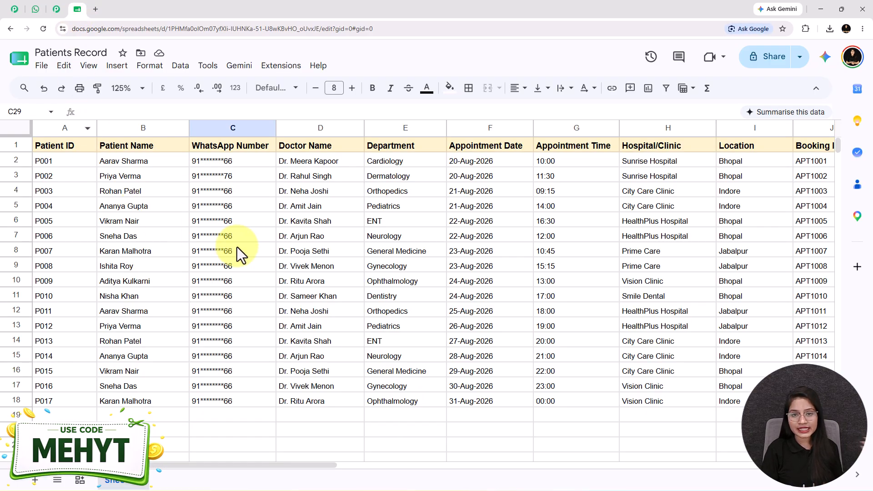
{"action": "left_click", "coordinate": [57, 9]}
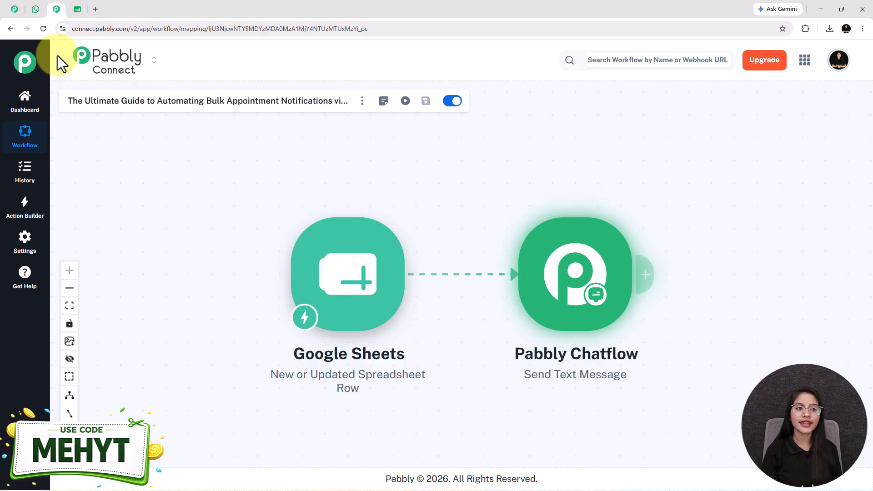
{"action": "left_click", "coordinate": [36, 10]}
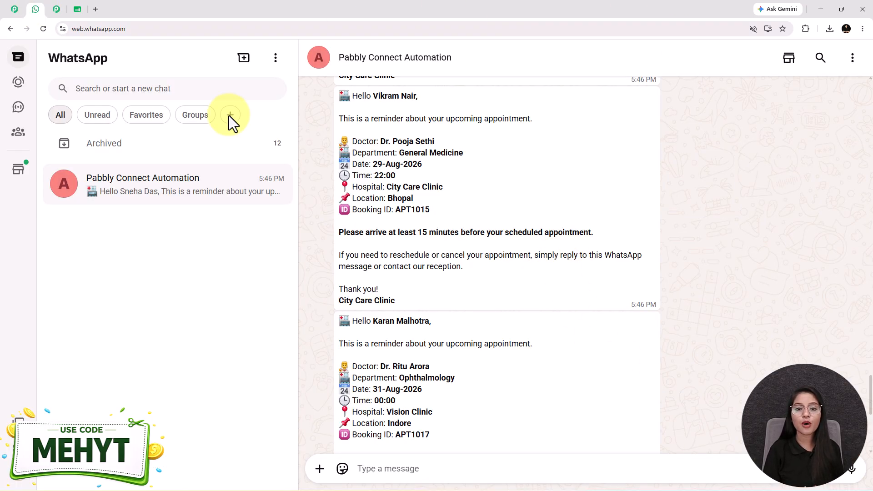
{"action": "left_click", "coordinate": [57, 9]}
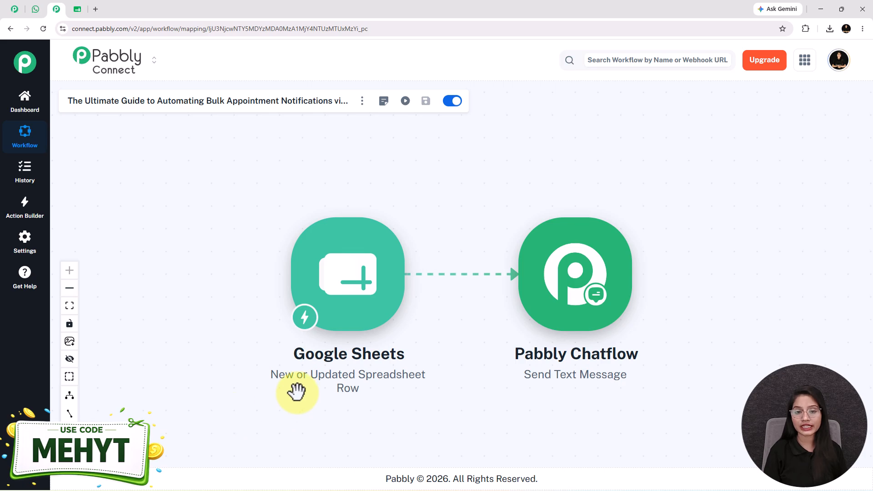
{"action": "left_click", "coordinate": [77, 9]}
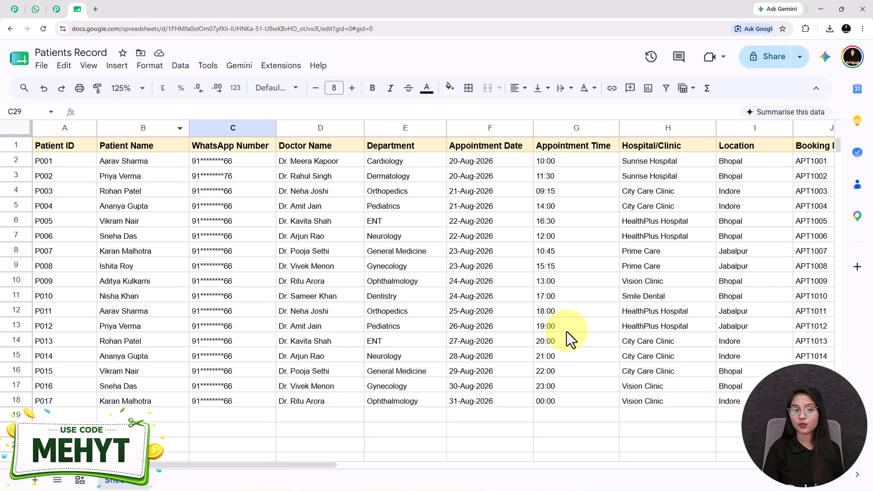
{"action": "left_click", "coordinate": [56, 9]}
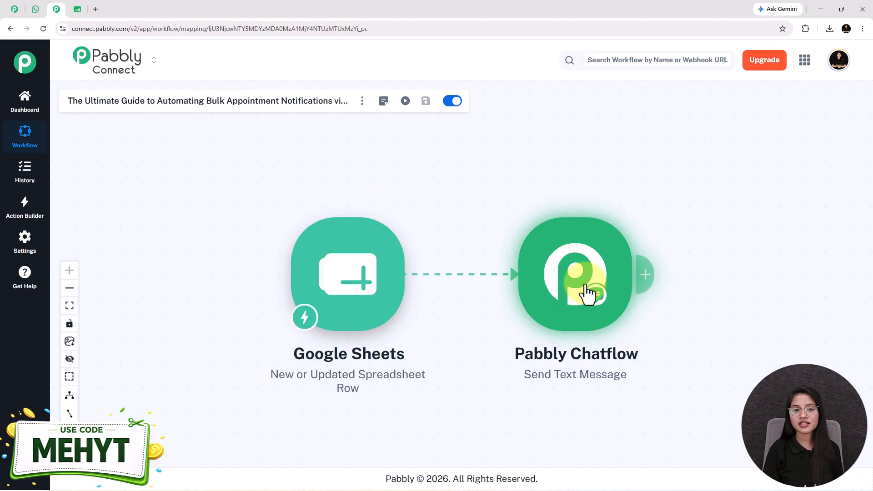
Step: Inspect the Pabbly Chatflow action's settings, close them, and look at the Pabbly Connect website before returning to the workflow
{"action": "left_click", "coordinate": [586, 293]}
{"action": "left_click", "coordinate": [855, 62]}
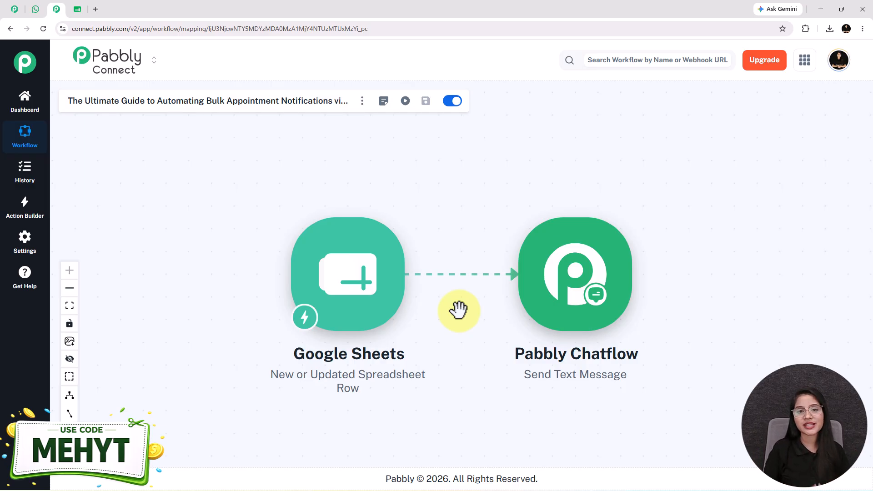
{"action": "left_click", "coordinate": [13, 9]}
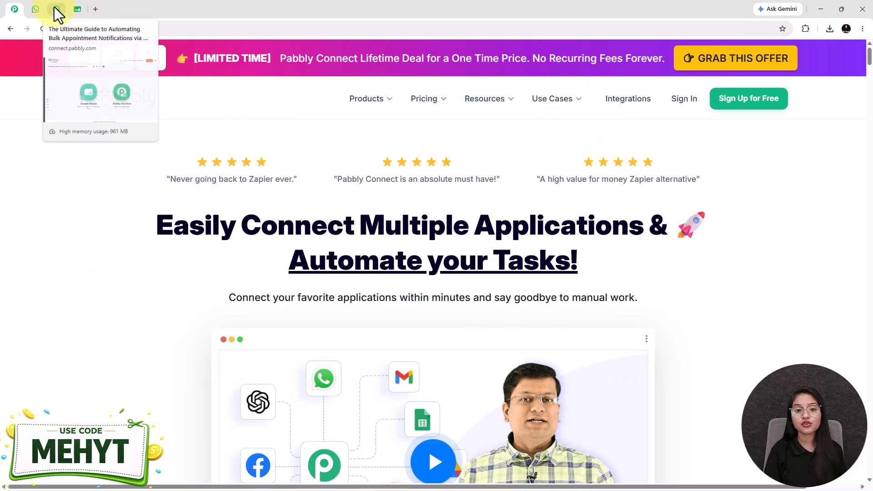
{"action": "left_click", "coordinate": [57, 10]}
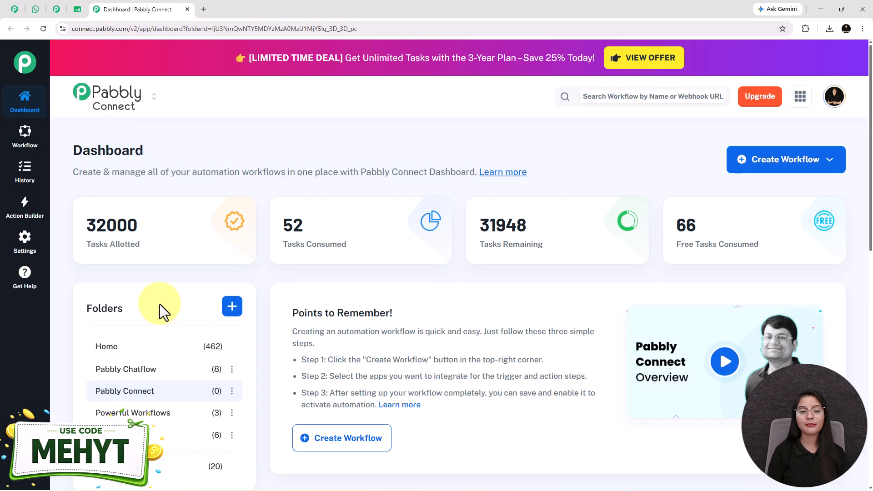
Step: Open the Pabbly Connect website at pabbly.com/connect in a new browser tab, and return to the Pabbly Connect dashboard
{"action": "left_click", "coordinate": [206, 4]}
{"action": "type", "text": "pabb"}
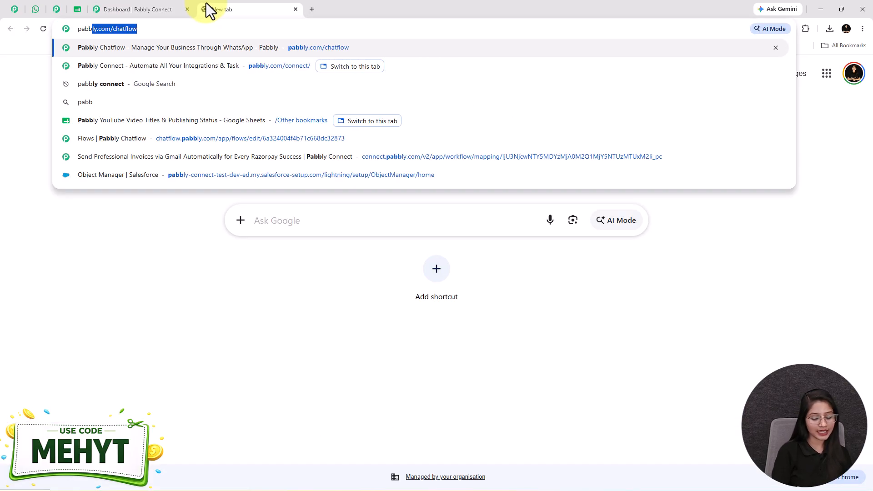
{"action": "key", "text": "Down"}
{"action": "key", "text": "Return"}
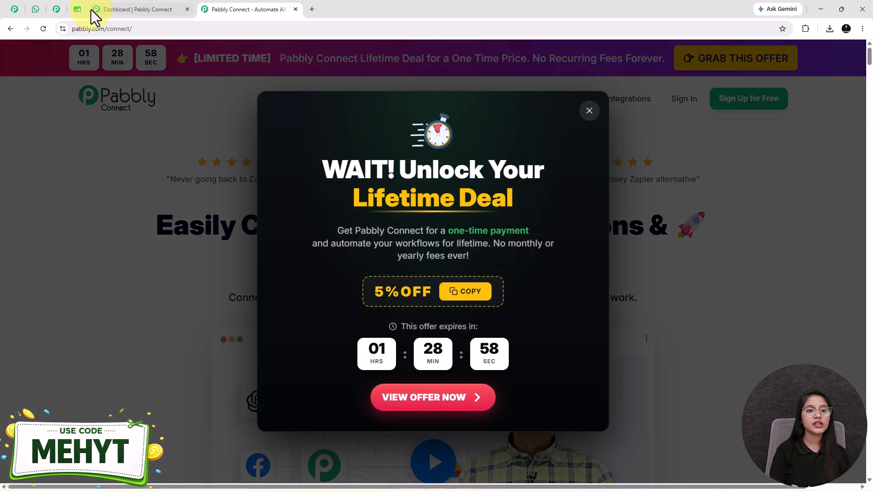
{"action": "left_click", "coordinate": [119, 10]}
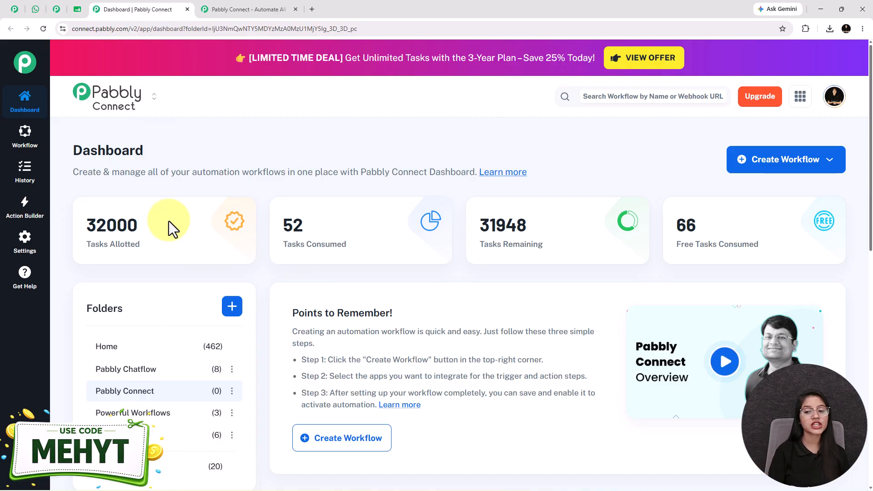
Step: Create a workflow from scratch in the Pabbly Connect folder, with a name starting "The Ultimate Guide to Automating Bulk Appointment Notifications via"
{"action": "left_click", "coordinate": [757, 169]}
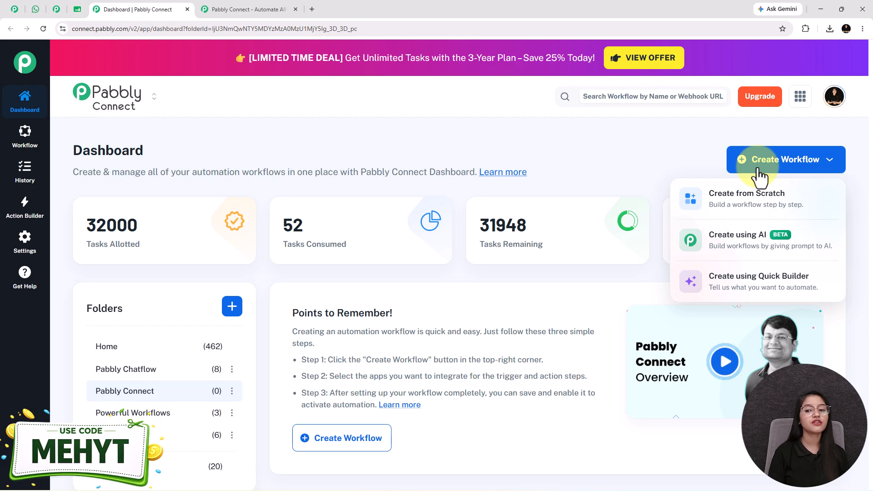
{"action": "left_click", "coordinate": [756, 216]}
{"action": "left_click_drag", "start_coordinate": [393, 242], "coordinate": [259, 247]}
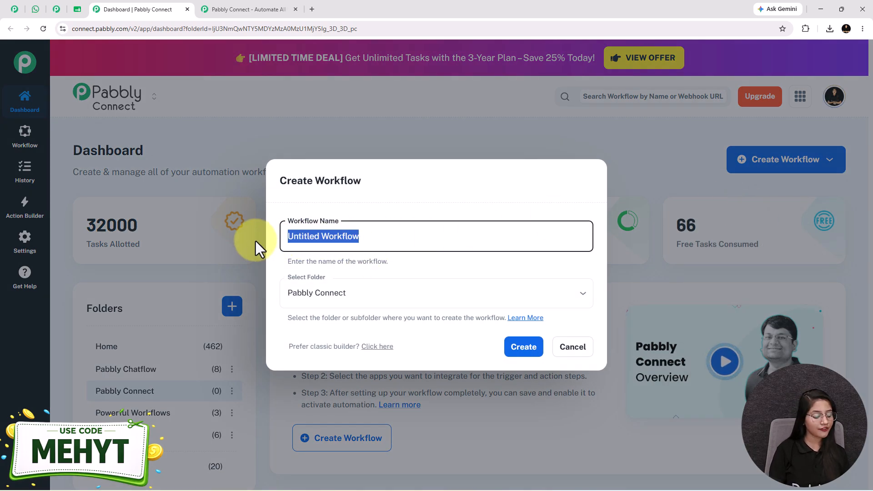
{"action": "key", "text": "ctrl+v"}
{"action": "left_click", "coordinate": [284, 231]}
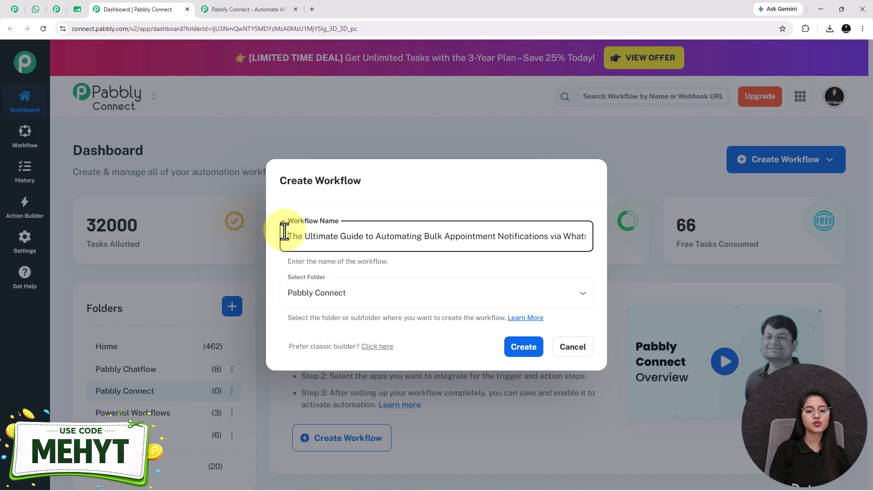
{"action": "left_click", "coordinate": [342, 293]}
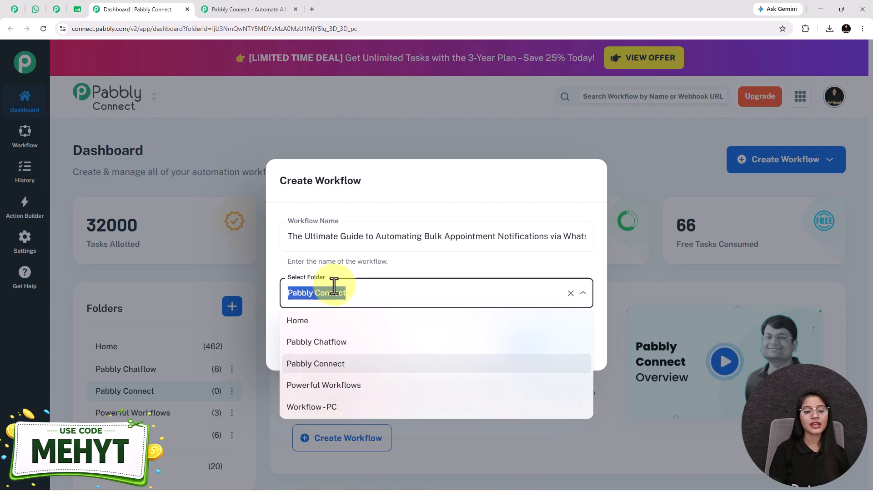
{"action": "left_click", "coordinate": [328, 363]}
{"action": "left_click", "coordinate": [514, 351]}
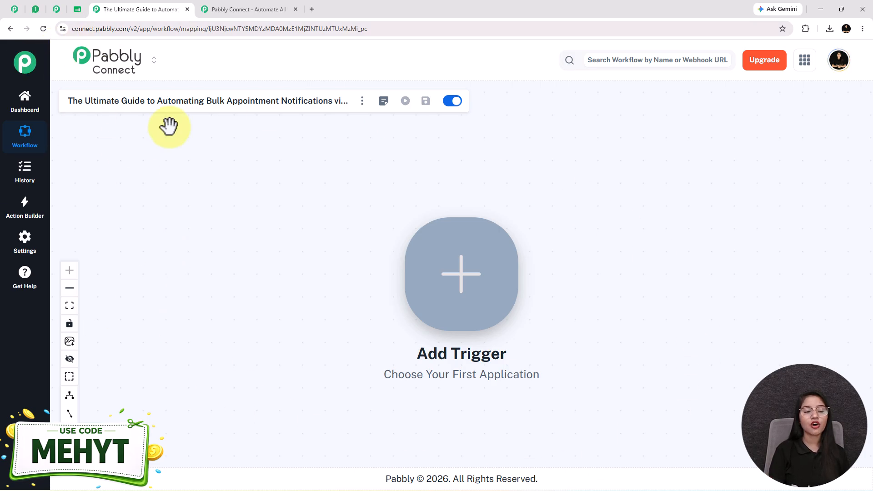
Step: Check the Patients Record sheet as the data source and set Google Sheets as the new workflow's trigger app
{"action": "left_click", "coordinate": [78, 9]}
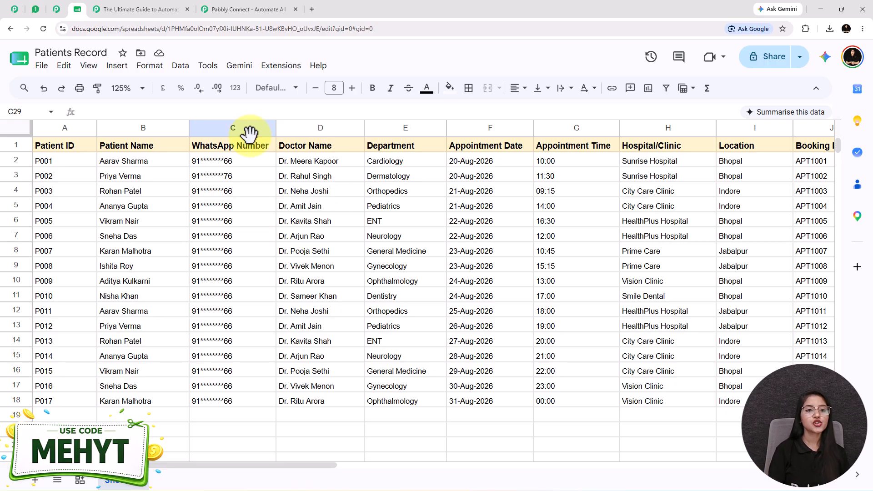
{"action": "left_click", "coordinate": [148, 8]}
{"action": "left_click", "coordinate": [443, 274]}
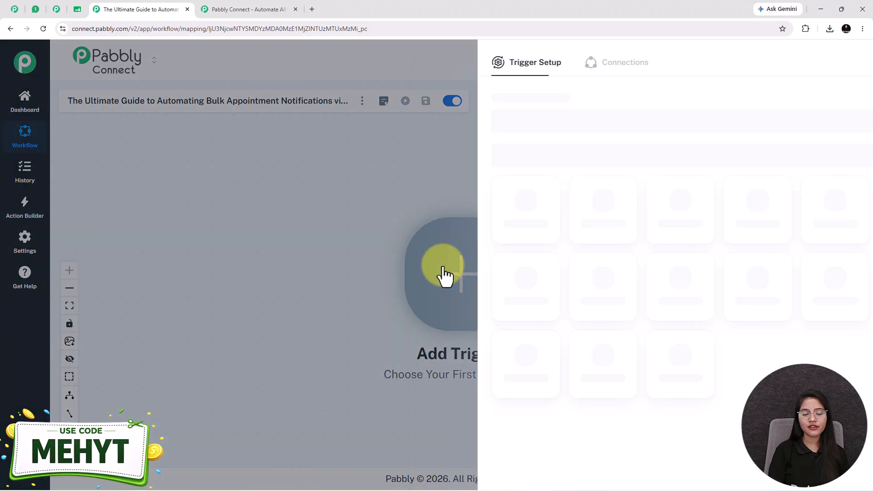
{"action": "left_click", "coordinate": [631, 279]}
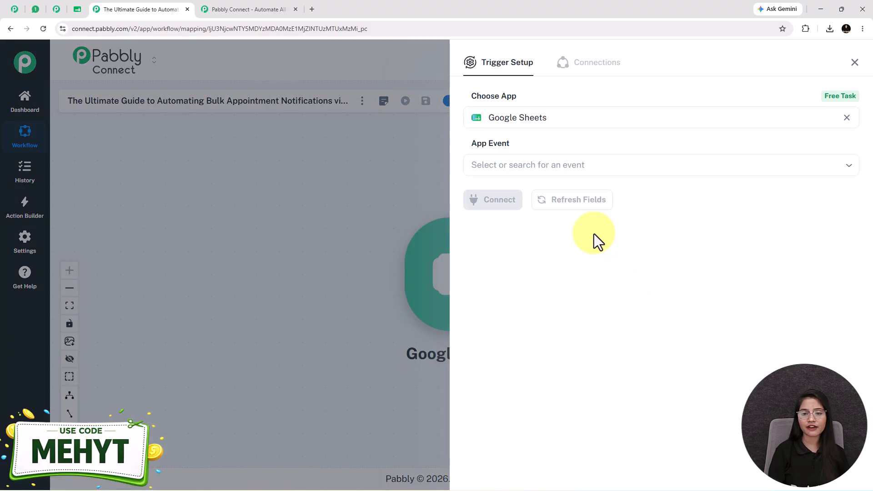
Step: Set the Google Sheets trigger event to New or Updated Spreadsheet Row and connect it
{"action": "left_click", "coordinate": [527, 166]}
{"action": "left_click", "coordinate": [528, 206]}
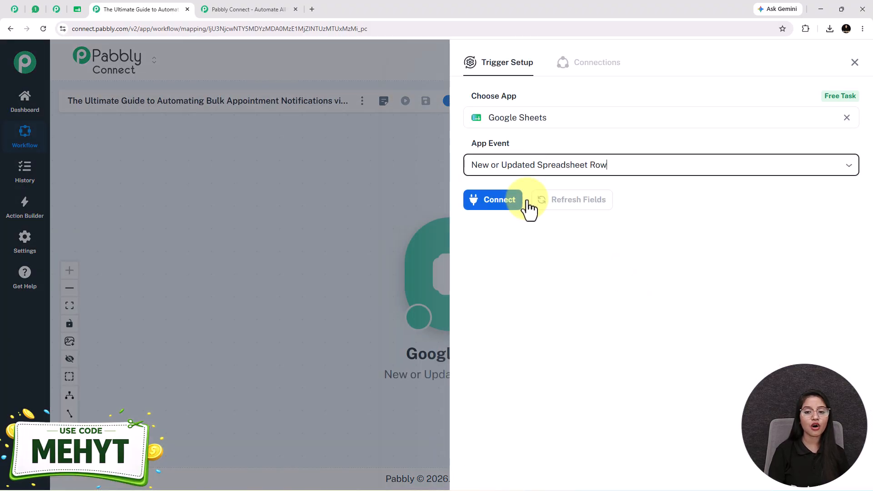
{"action": "left_click", "coordinate": [498, 201]}
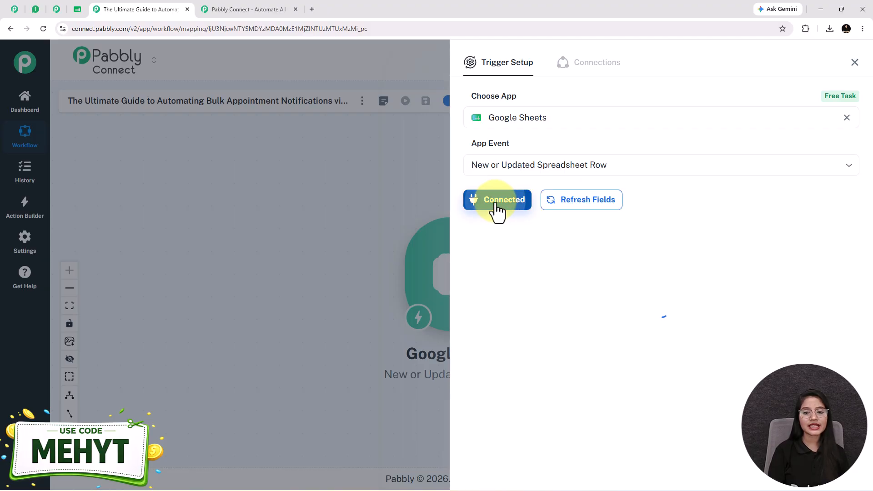
Step: Review the webhook setup instructions in the Google Sheets trigger and copy the webhook URL
{"action": "scroll", "coordinate": [498, 210], "scroll_direction": "down", "scroll_amount": 3}
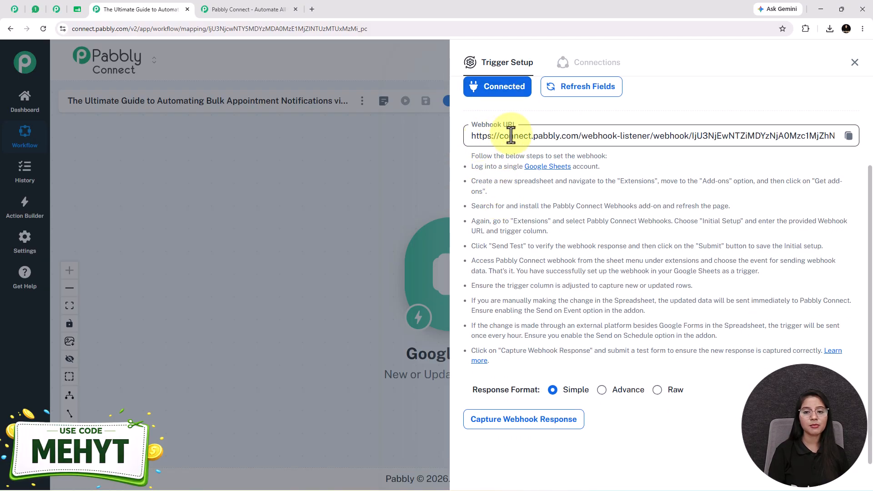
{"action": "left_click_drag", "start_coordinate": [468, 157], "coordinate": [672, 351]}
{"action": "left_click", "coordinate": [593, 318]}
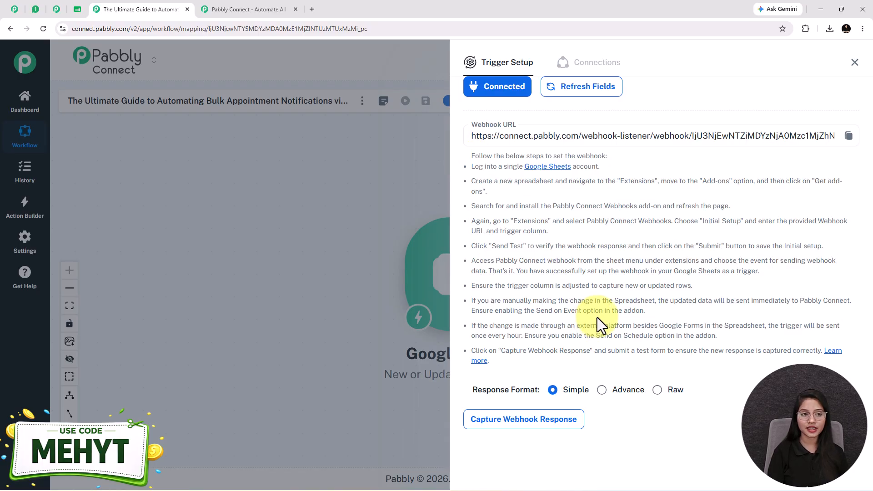
{"action": "left_click", "coordinate": [848, 136]}
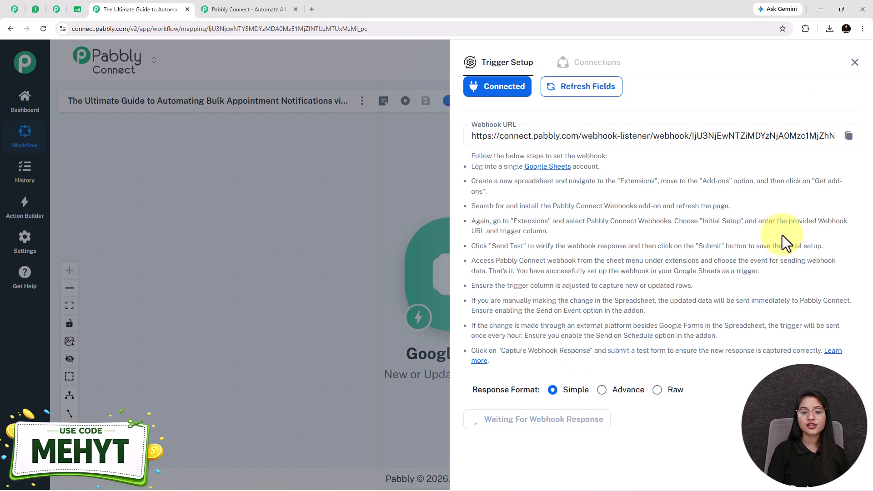
Step: Open the Patients Record spreadsheet in Google Sheets at 125% zoom, and check the workflow's webhook capture status before returning to the sheet
{"action": "left_click", "coordinate": [84, 6]}
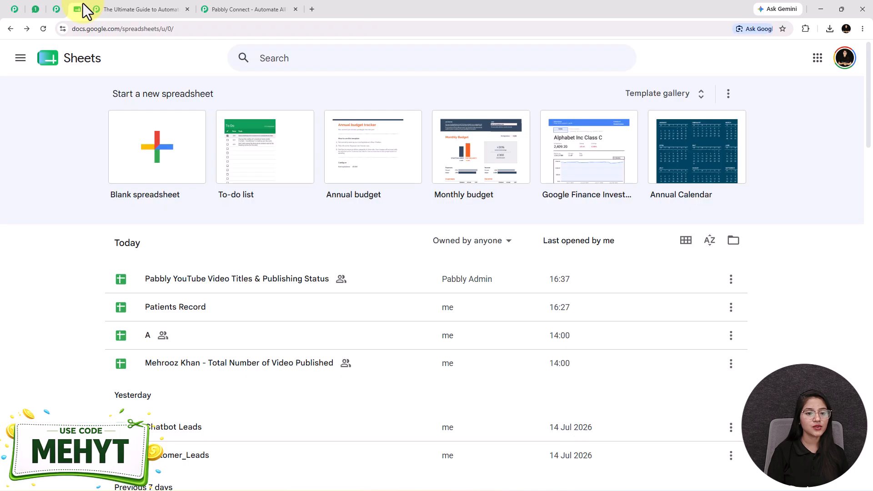
{"action": "left_click", "coordinate": [273, 313]}
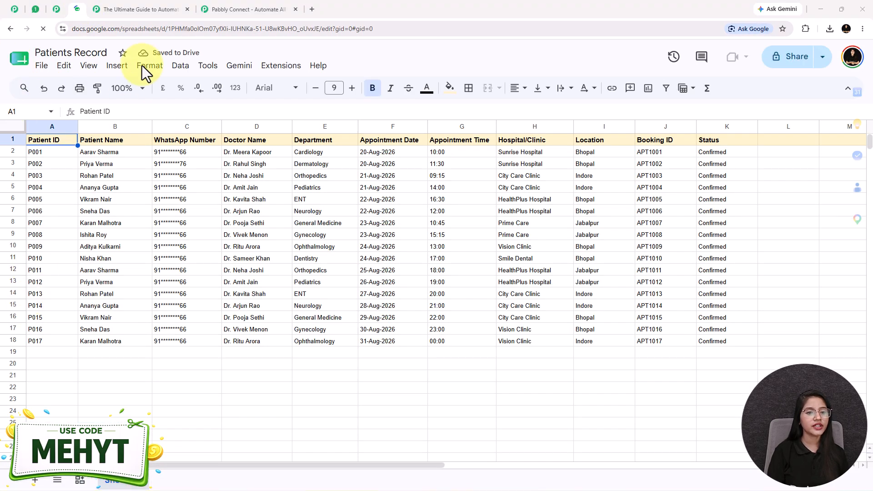
{"action": "left_click", "coordinate": [127, 88]}
{"action": "left_click", "coordinate": [124, 176]}
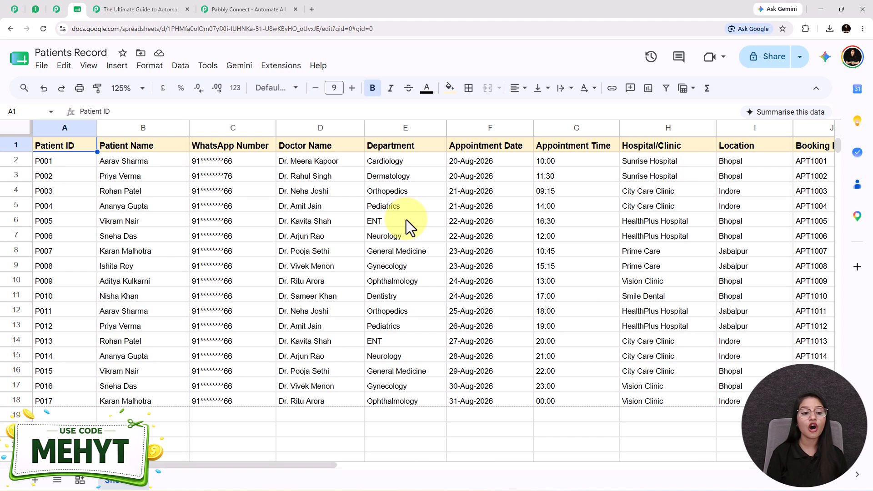
{"action": "left_click", "coordinate": [172, 6]}
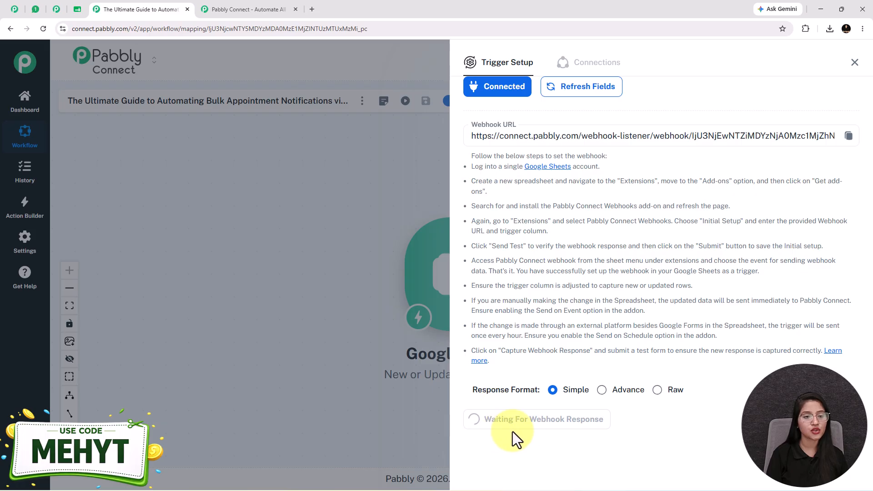
{"action": "left_click", "coordinate": [78, 11]}
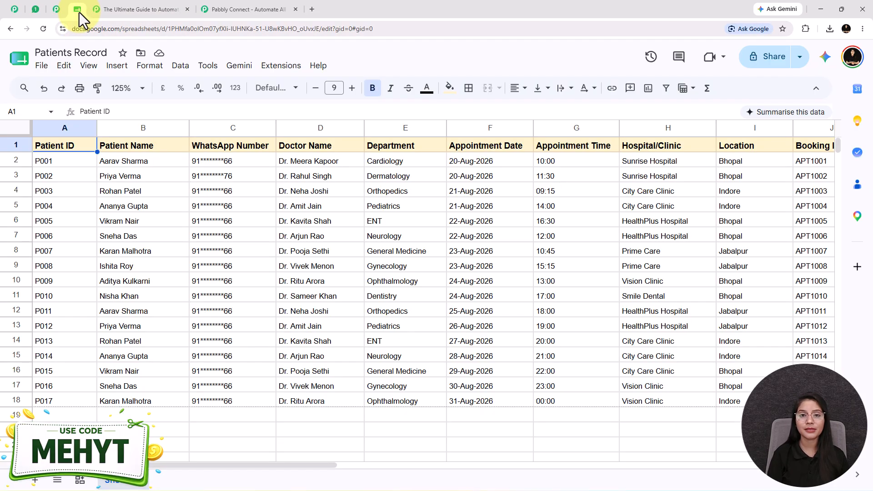
Step: Look up the Pabbly Connect Webhooks add-on in the Google Workspace Marketplace by searching for "pabbly", and close the marketplace
{"action": "left_click", "coordinate": [283, 66]}
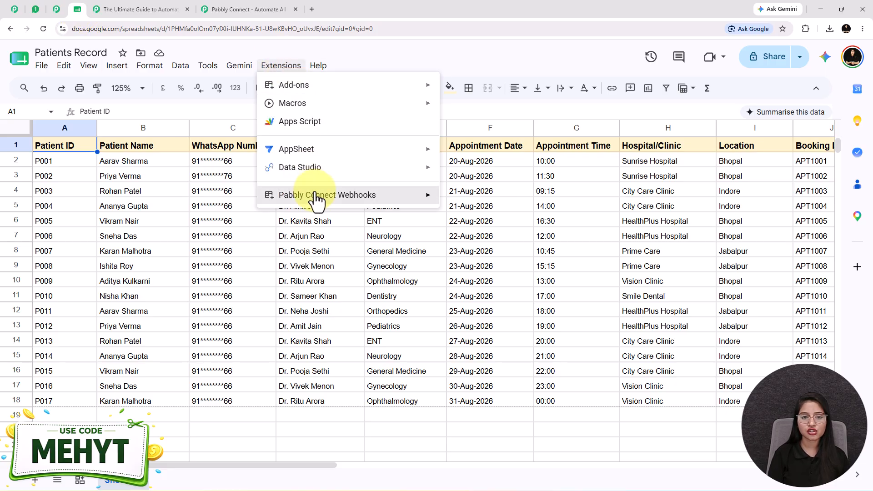
{"action": "mouse_move", "coordinate": [300, 90]}
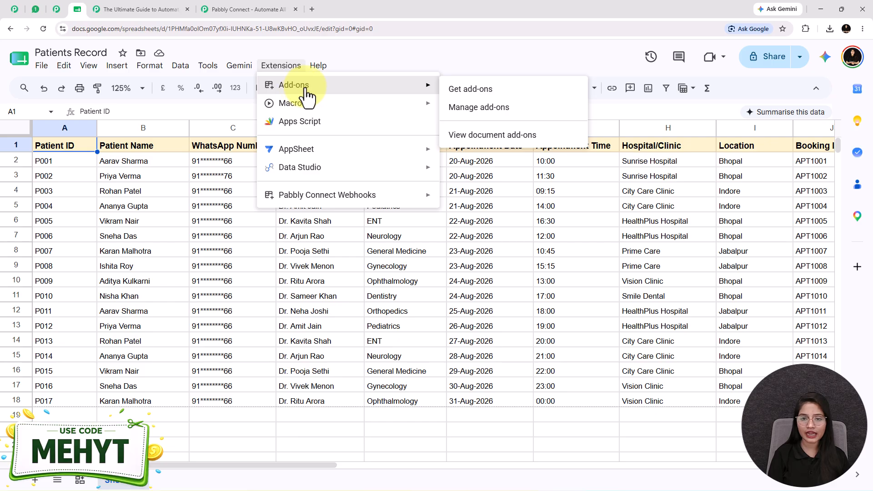
{"action": "left_click", "coordinate": [496, 91]}
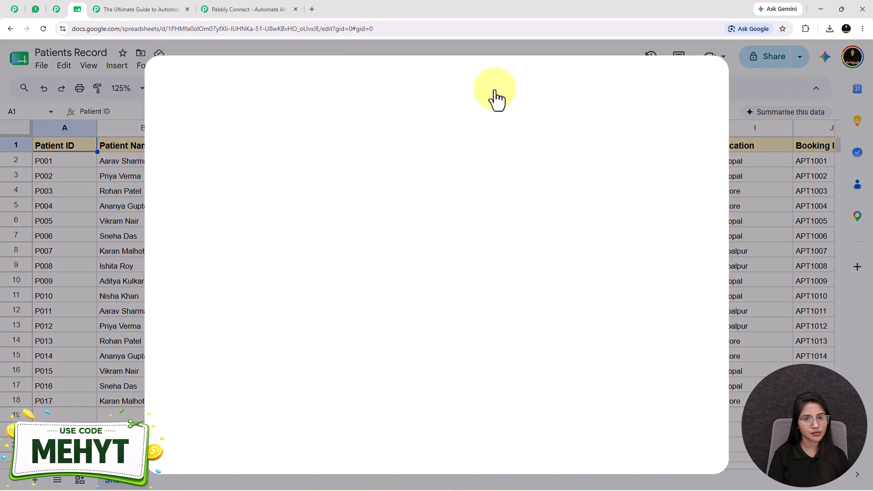
{"action": "left_click", "coordinate": [457, 87]}
{"action": "type", "text": "pabbly"}
{"action": "left_click", "coordinate": [461, 98]}
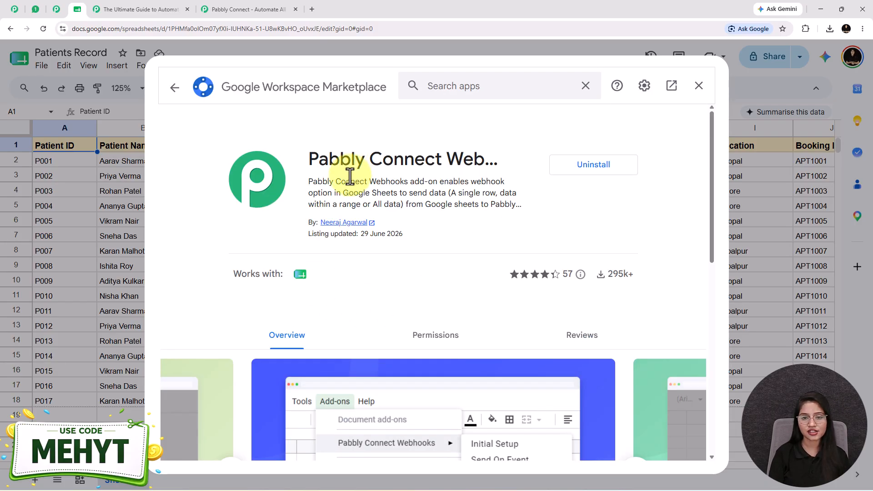
{"action": "left_click", "coordinate": [697, 87]}
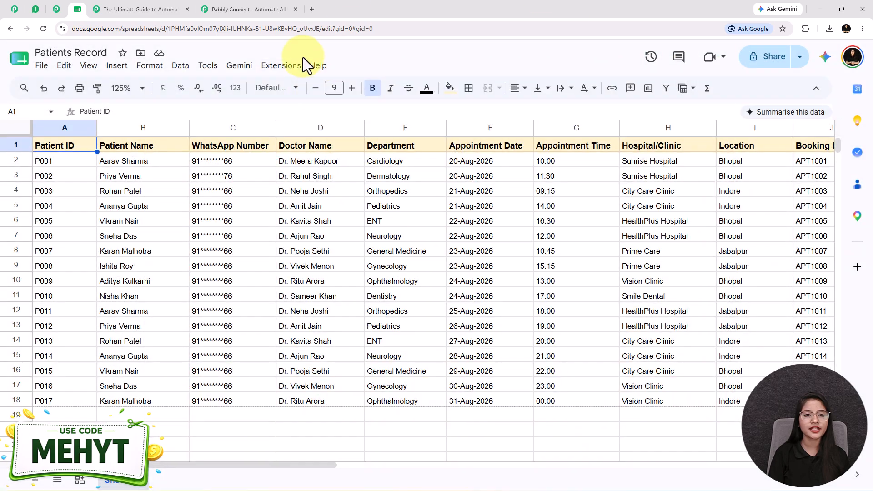
Step: In the Pabbly Connect Webhooks initial setup, replace the webhook URL with the copied one, use trigger column K, and send test data
{"action": "left_click", "coordinate": [294, 66]}
{"action": "mouse_move", "coordinate": [327, 203]}
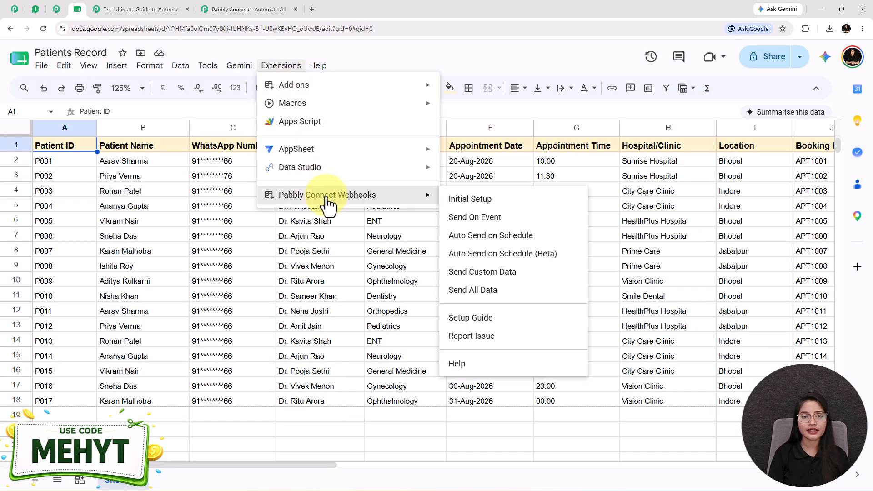
{"action": "left_click", "coordinate": [473, 200]}
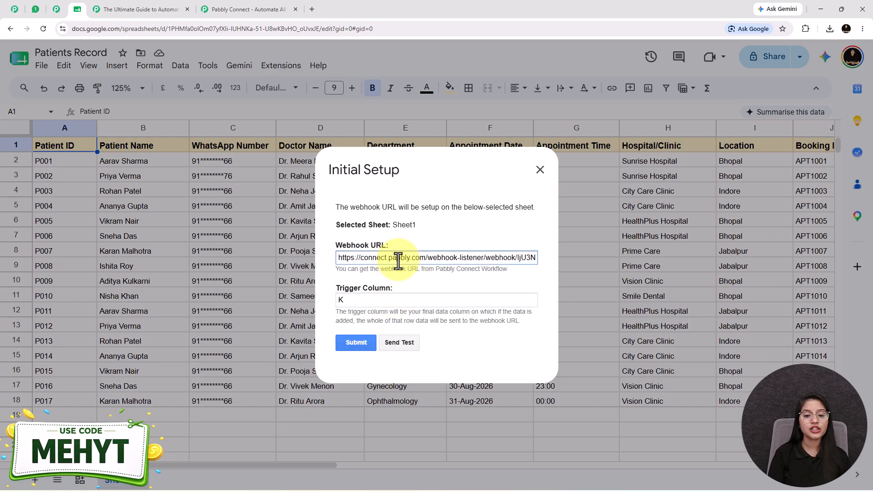
{"action": "triple_click", "coordinate": [395, 258]}
{"action": "key", "text": "BackSpace"}
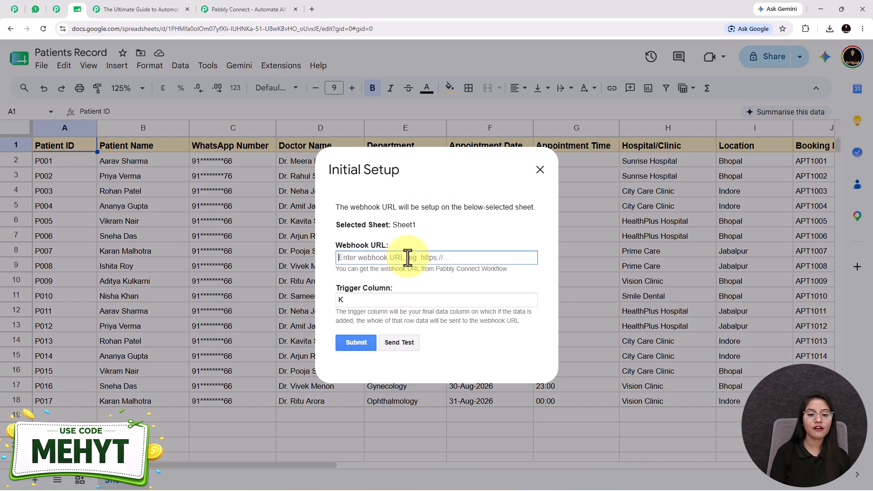
{"action": "key", "text": "ctrl+v"}
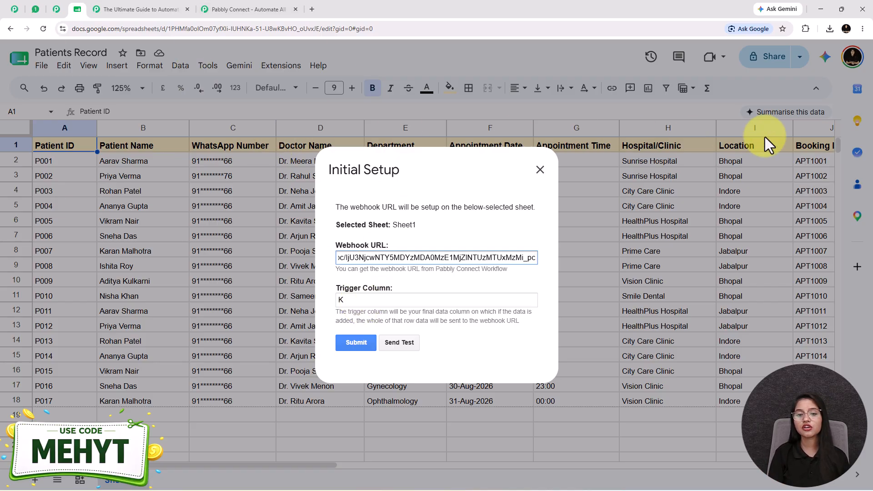
{"action": "left_click", "coordinate": [353, 300]}
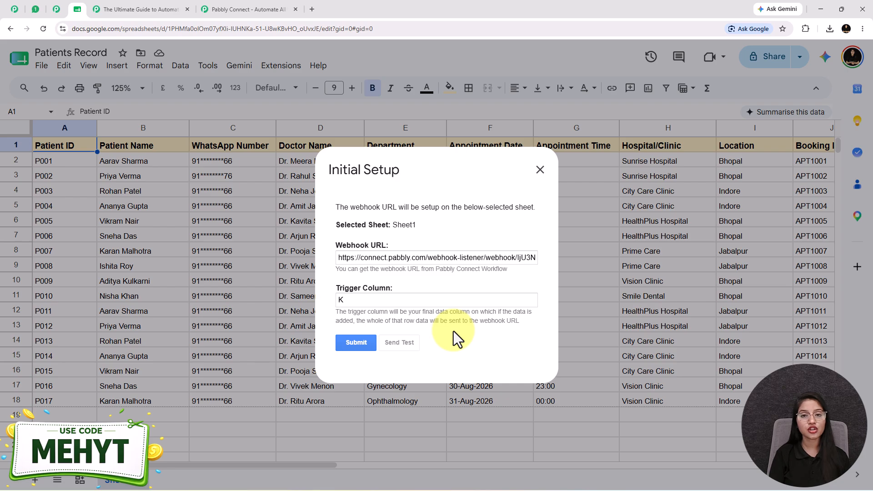
{"action": "scroll", "coordinate": [453, 331], "scroll_direction": "down", "scroll_amount": 2}
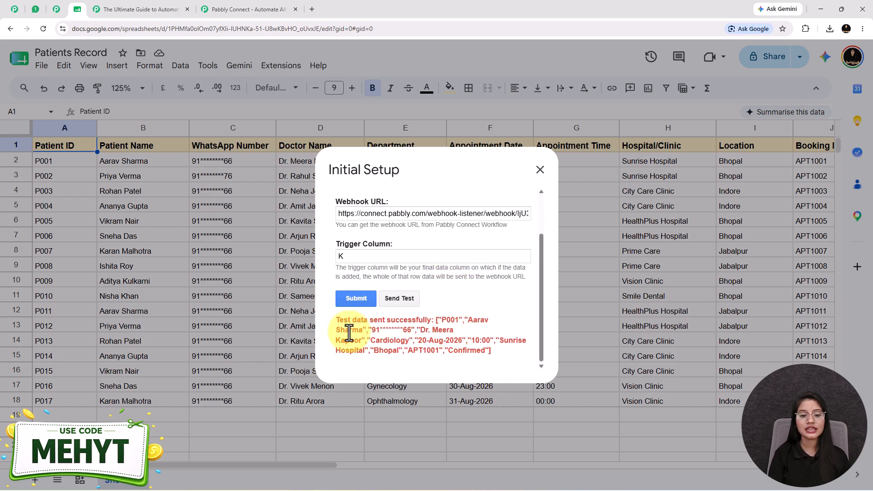
{"action": "left_click_drag", "start_coordinate": [334, 321], "coordinate": [417, 333]}
{"action": "double_click", "coordinate": [419, 334]}
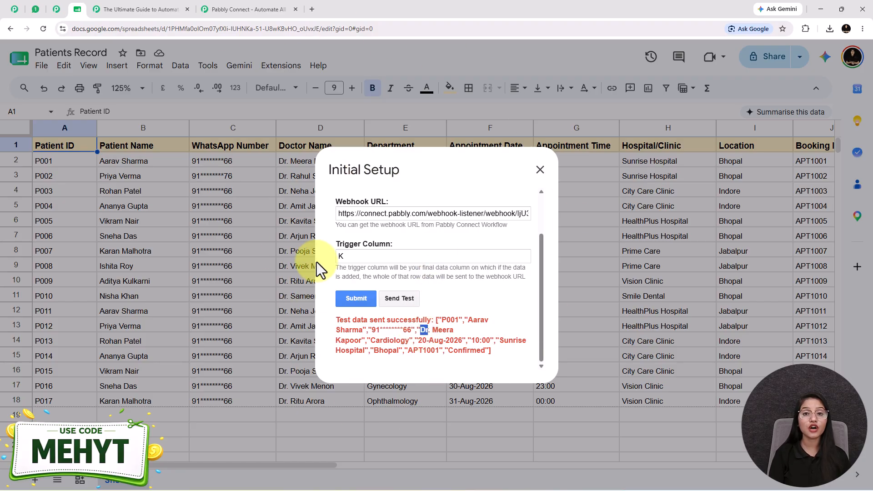
{"action": "left_click", "coordinate": [496, 321]}
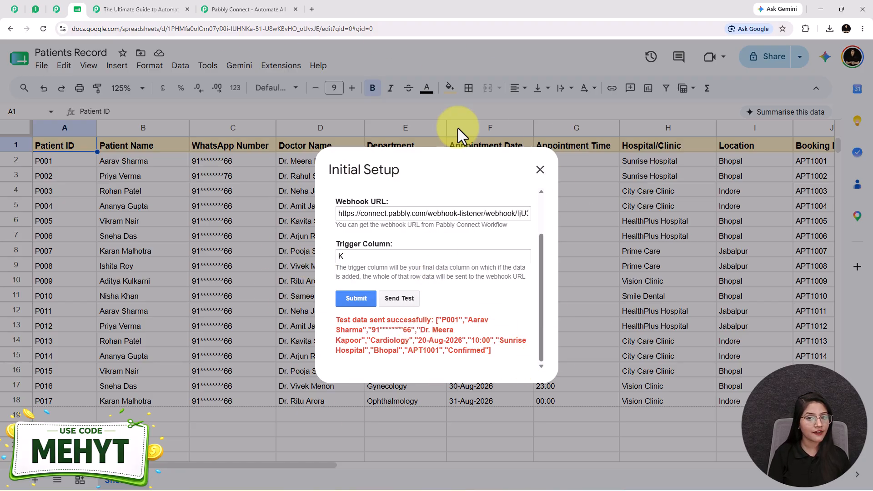
Step: Examine the captured webhook response in the Pabbly Connect trigger, comparing its patient and appointment fields with the sheet
{"action": "left_click", "coordinate": [123, 7]}
{"action": "scroll", "coordinate": [518, 218], "scroll_direction": "down", "scroll_amount": 5}
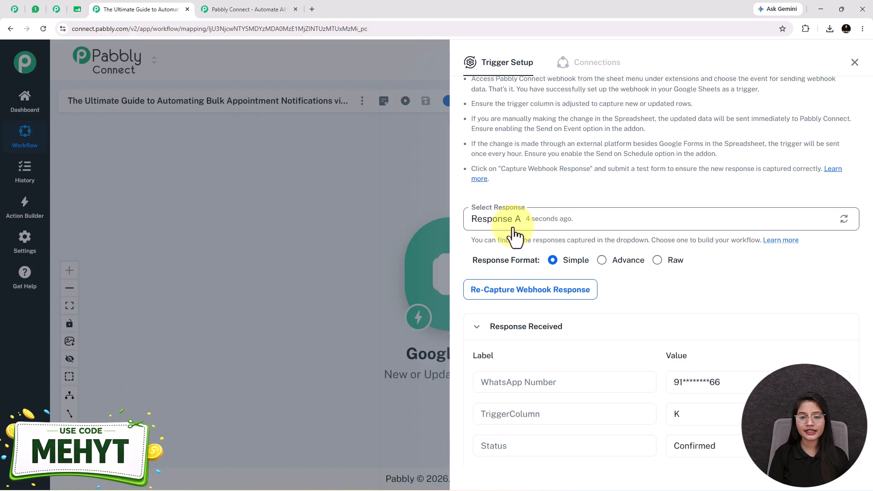
{"action": "scroll", "coordinate": [545, 191], "scroll_direction": "down", "scroll_amount": 1}
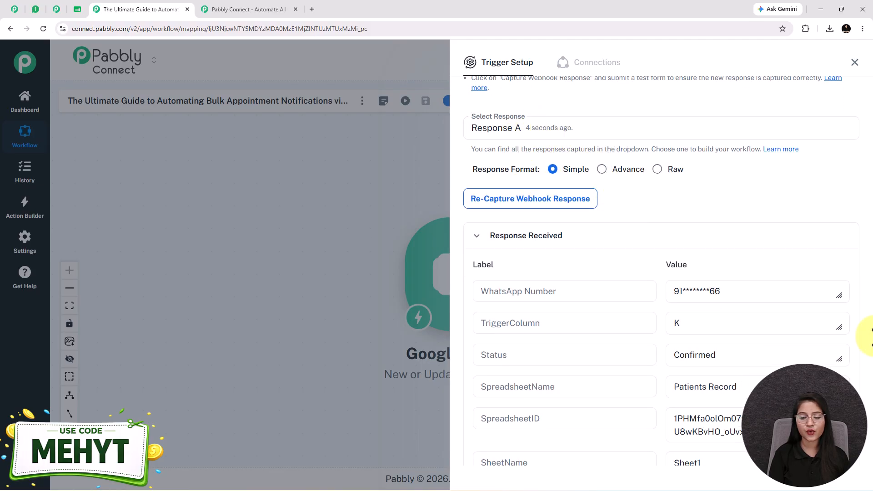
{"action": "scroll", "coordinate": [855, 310], "scroll_direction": "down", "scroll_amount": 1}
{"action": "scroll", "coordinate": [647, 216], "scroll_direction": "down", "scroll_amount": 8}
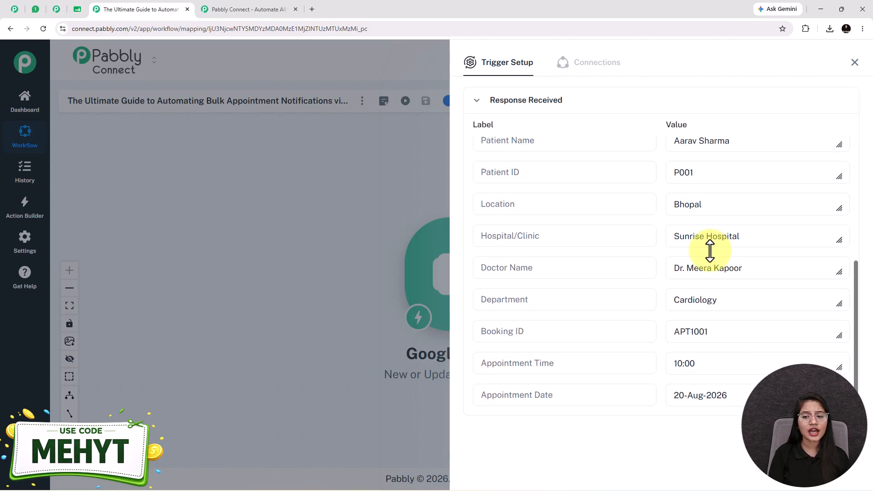
{"action": "scroll", "coordinate": [711, 259], "scroll_direction": "up", "scroll_amount": 1}
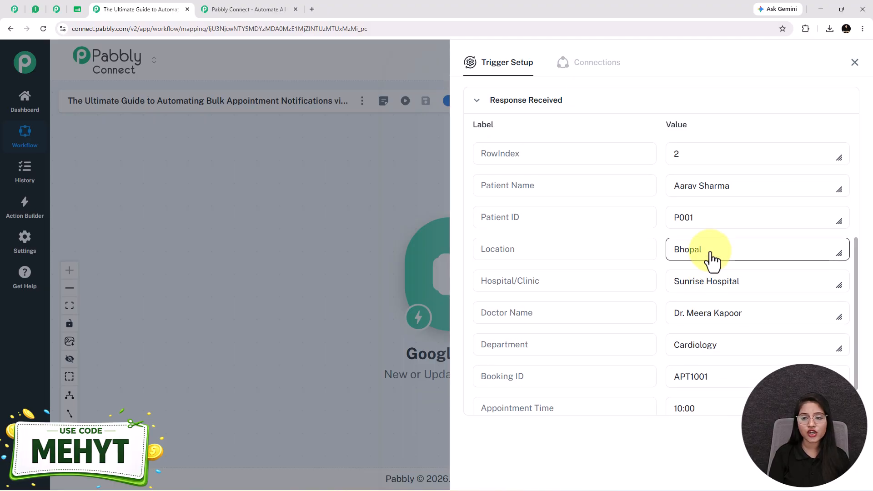
{"action": "left_click_drag", "start_coordinate": [742, 187], "coordinate": [642, 214]}
{"action": "left_click_drag", "start_coordinate": [729, 248], "coordinate": [651, 256]}
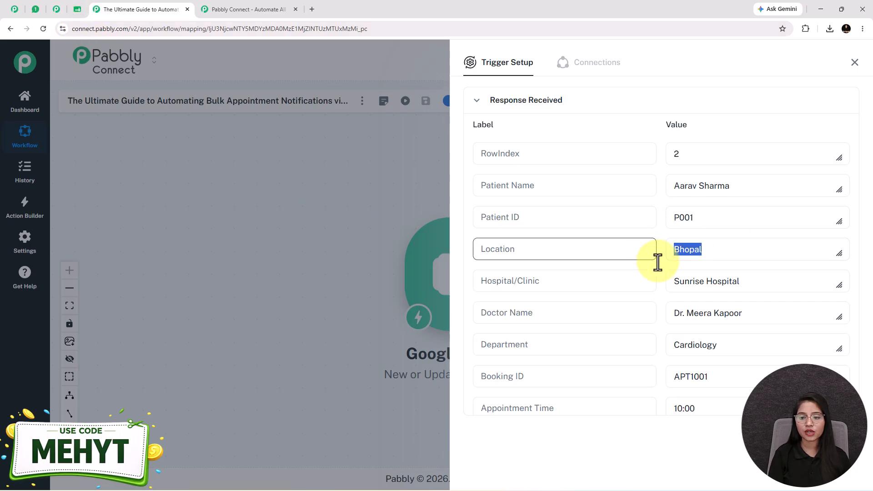
Step: Submit the webhook's initial setup in the Patients Record sheet and close the setup dialog
{"action": "left_click", "coordinate": [74, 9]}
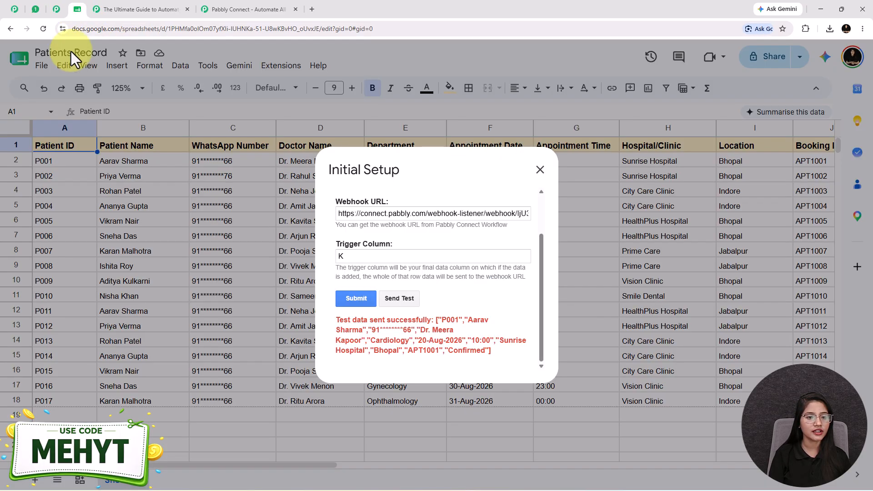
{"action": "left_click", "coordinate": [359, 300]}
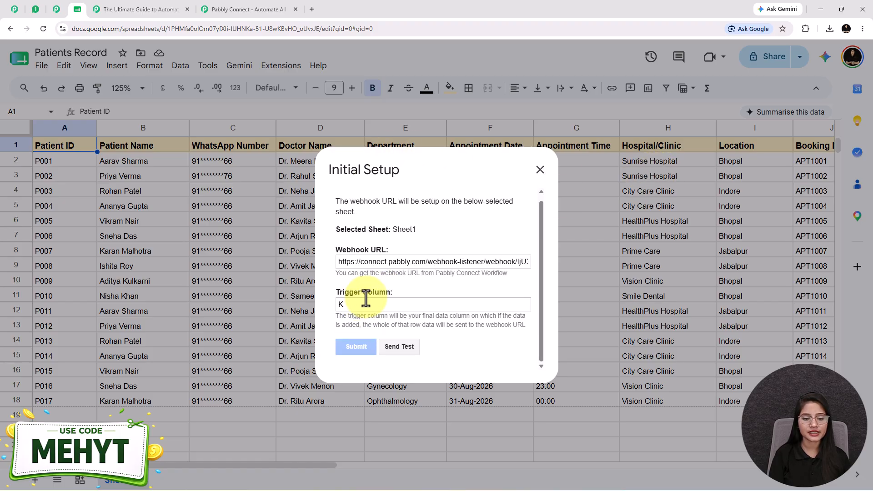
{"action": "left_click_drag", "start_coordinate": [448, 352], "coordinate": [321, 342]}
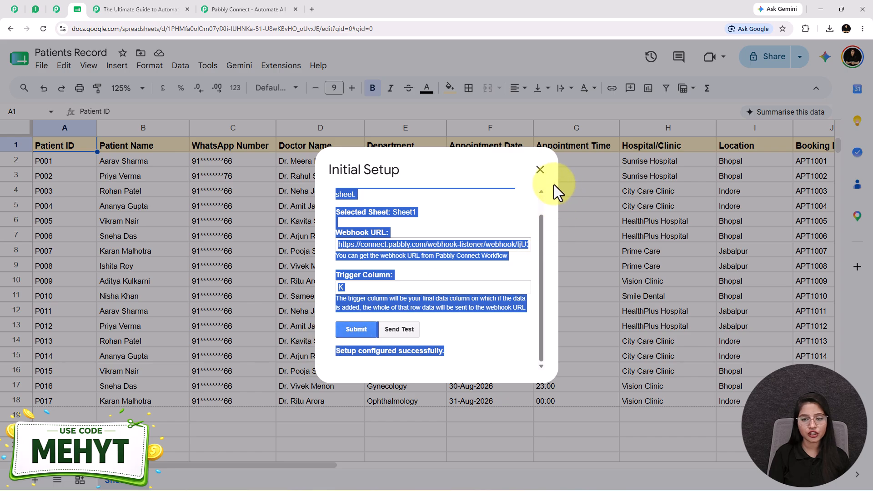
{"action": "left_click", "coordinate": [540, 170]}
{"action": "left_click", "coordinate": [366, 339]}
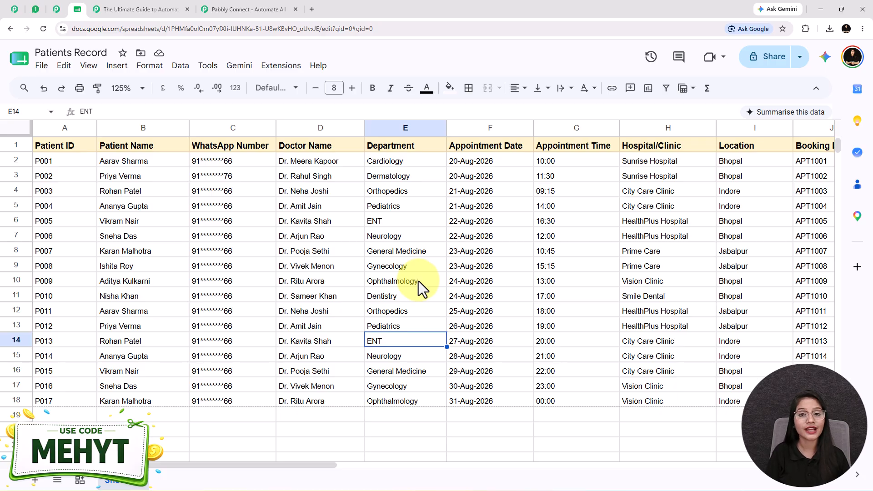
Step: Enable Send On Event for the Pabbly Connect Webhooks add-on in the Patients Record sheet
{"action": "left_click", "coordinate": [282, 67]}
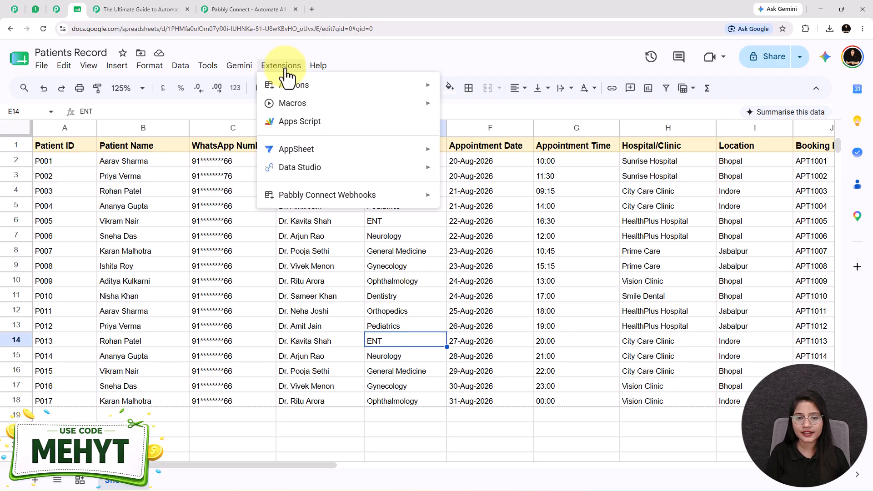
{"action": "mouse_move", "coordinate": [293, 199]}
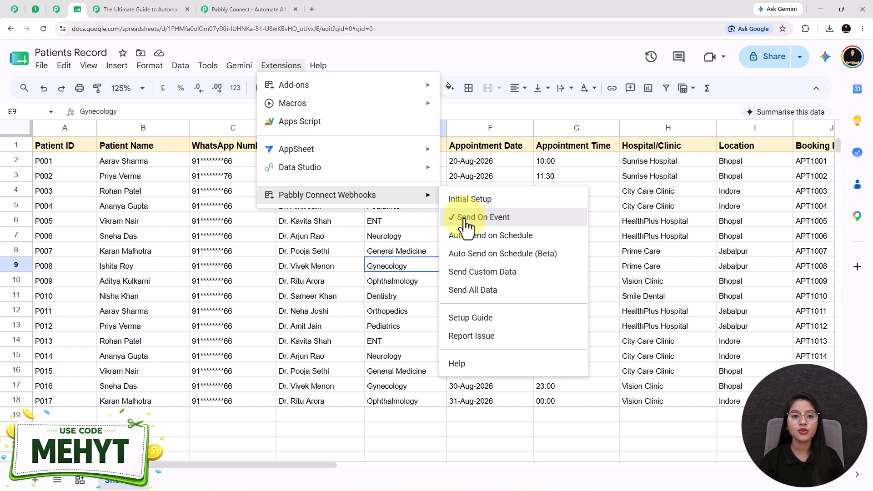
{"action": "left_click", "coordinate": [381, 353]}
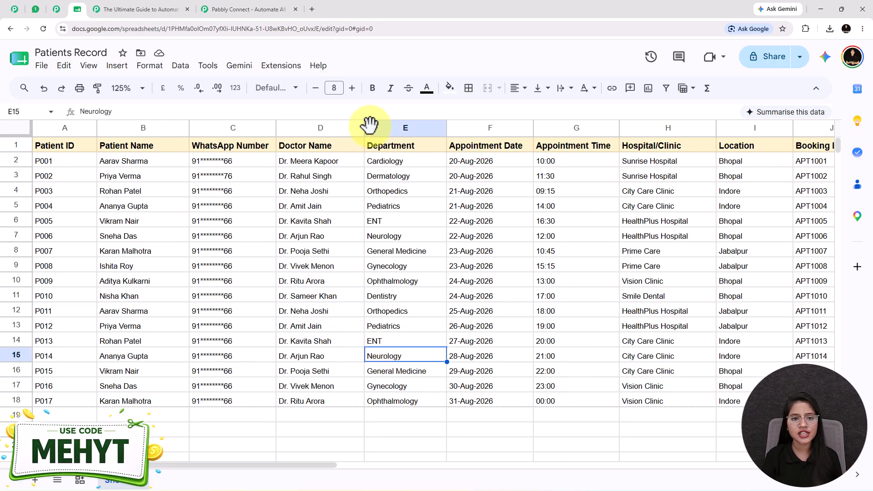
{"action": "left_click", "coordinate": [281, 66]}
{"action": "mouse_move", "coordinate": [346, 195]}
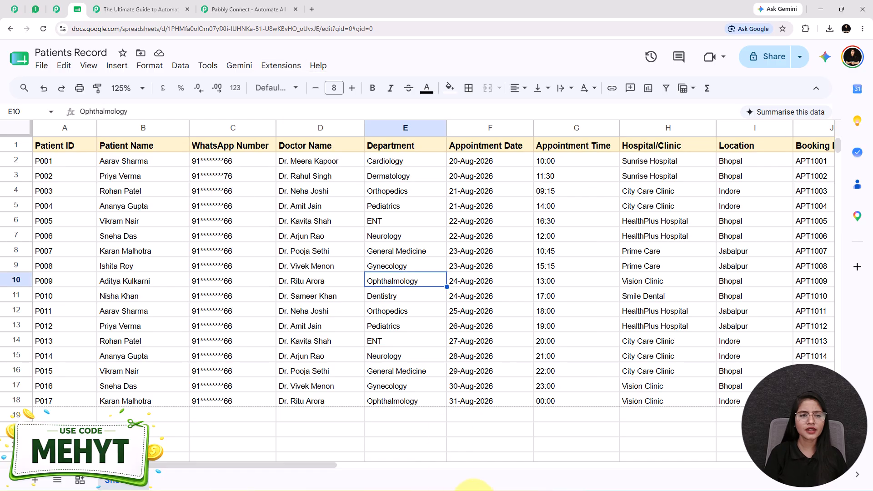
Step: In the Pabbly Connect workflow, close the trigger setup and add an action step using the Pabbly Chatflow app
{"action": "left_click", "coordinate": [136, 9]}
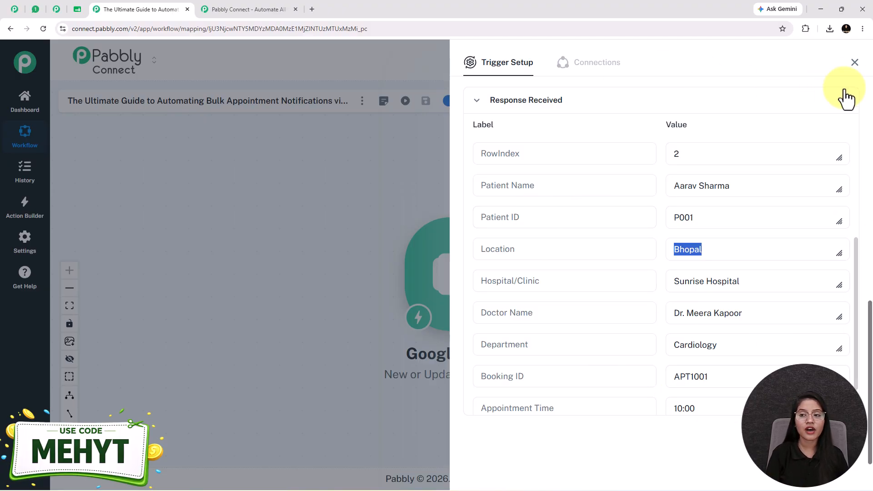
{"action": "left_click", "coordinate": [854, 62]}
{"action": "left_click_drag", "start_coordinate": [647, 306], "coordinate": [565, 302]}
{"action": "left_click", "coordinate": [457, 271]}
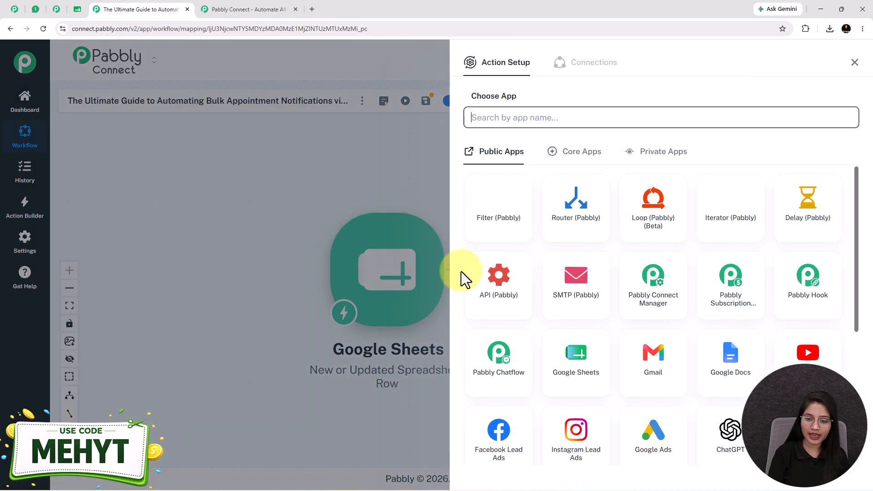
{"action": "type", "text": "pabb"}
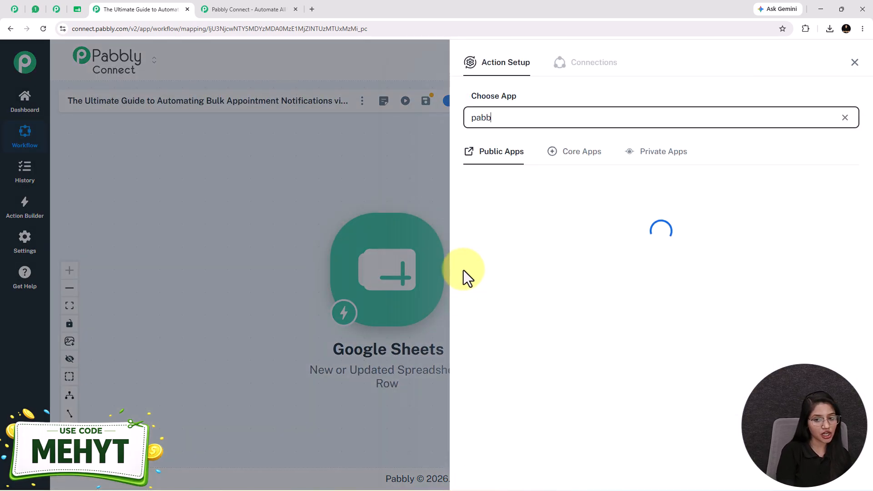
{"action": "type", "text": "ly"}
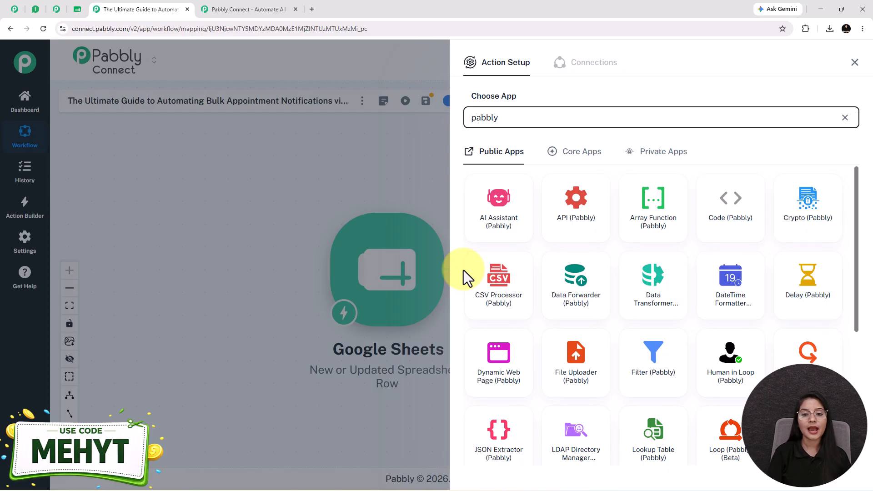
{"action": "type", "text": " chatflow"}
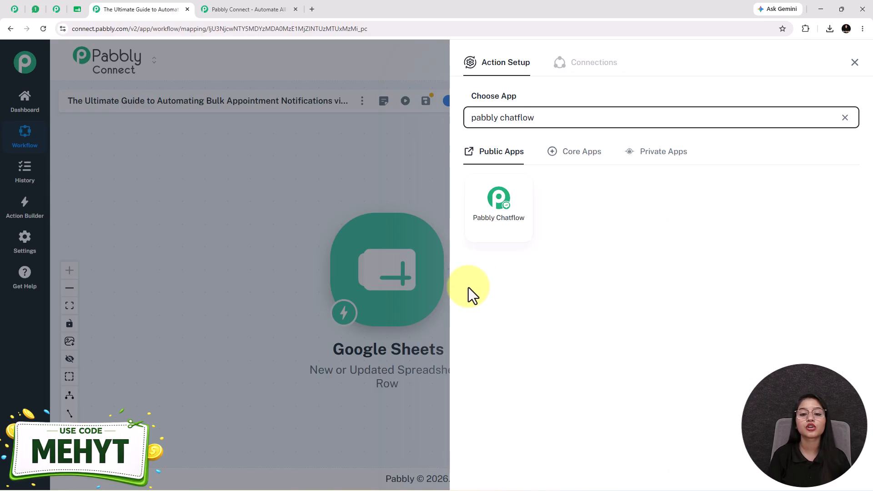
{"action": "left_click", "coordinate": [498, 228]}
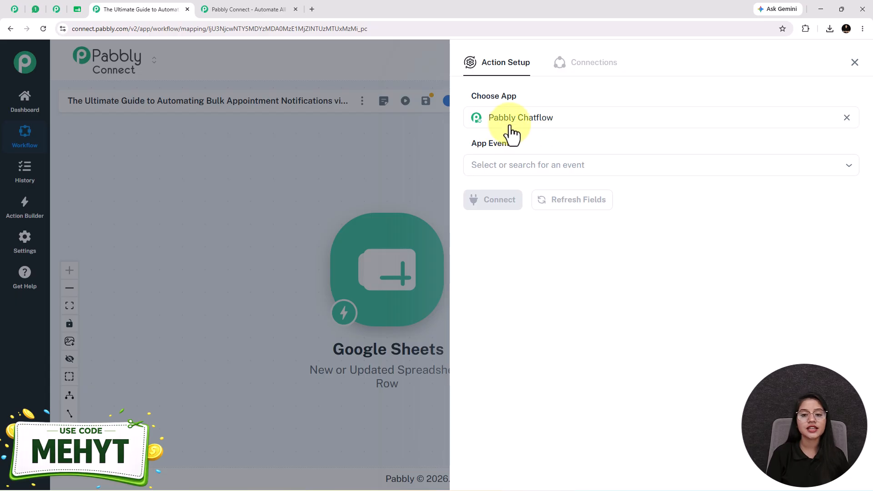
Step: Set the Pabbly Chatflow action event to Send Text Message and choose to add a new connection
{"action": "left_click", "coordinate": [523, 165]}
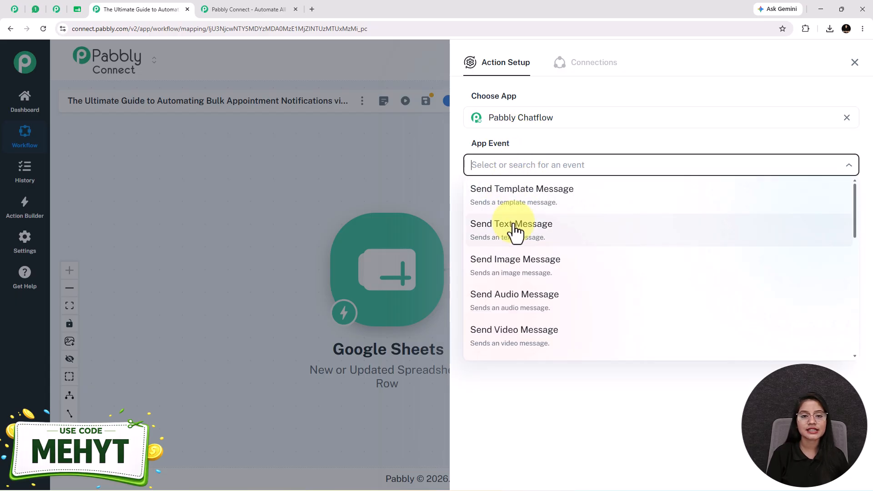
{"action": "left_click", "coordinate": [513, 231]}
{"action": "left_click", "coordinate": [492, 206]}
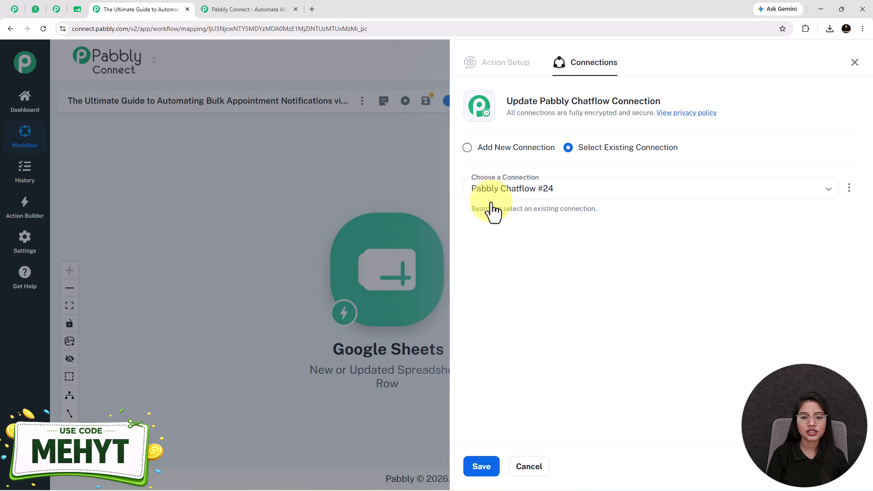
{"action": "left_click", "coordinate": [470, 147]}
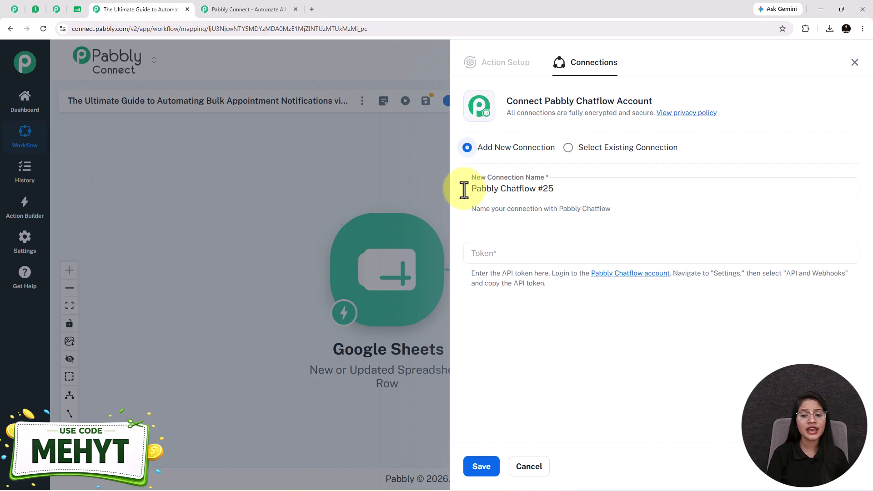
Step: Open the API & Webhooks settings of the linked Pabbly Chatflow account and copy the API token
{"action": "left_click", "coordinate": [635, 274]}
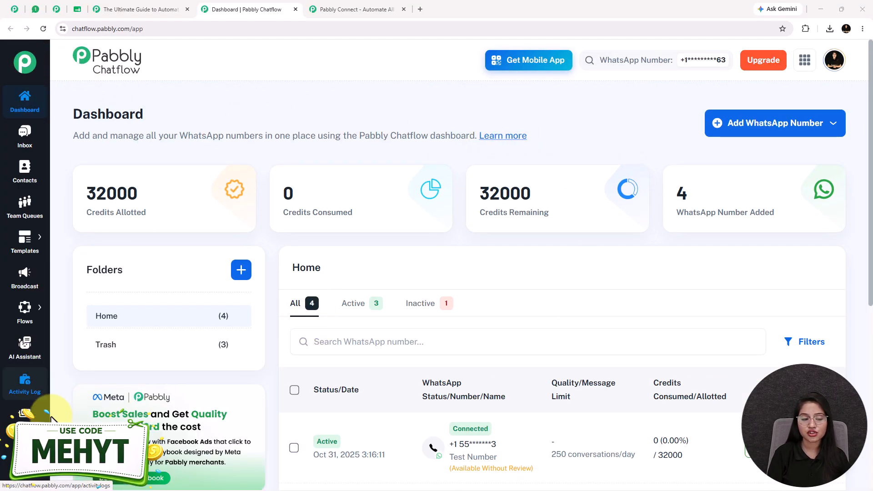
{"action": "mouse_move", "coordinate": [31, 463]}
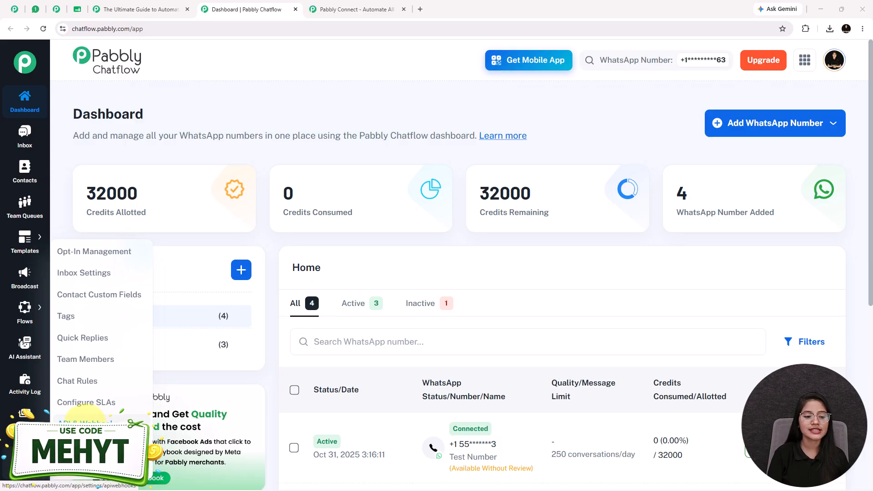
{"action": "left_click", "coordinate": [84, 420]}
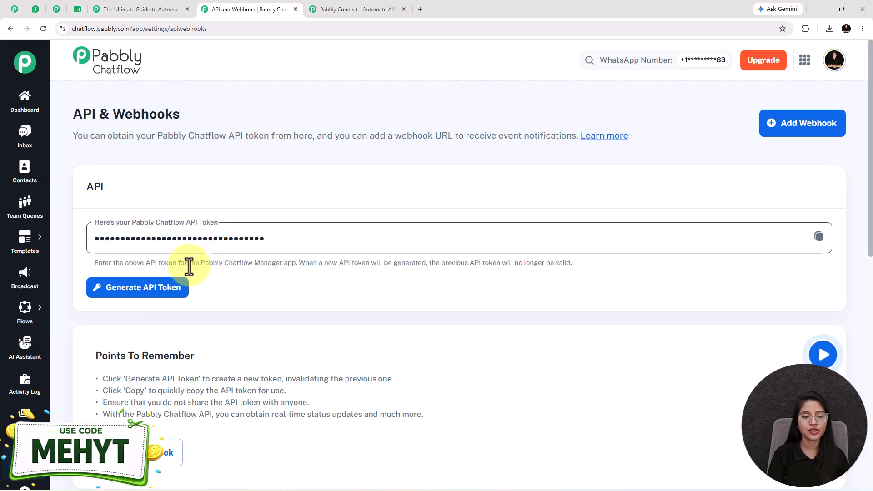
{"action": "left_click", "coordinate": [819, 236]}
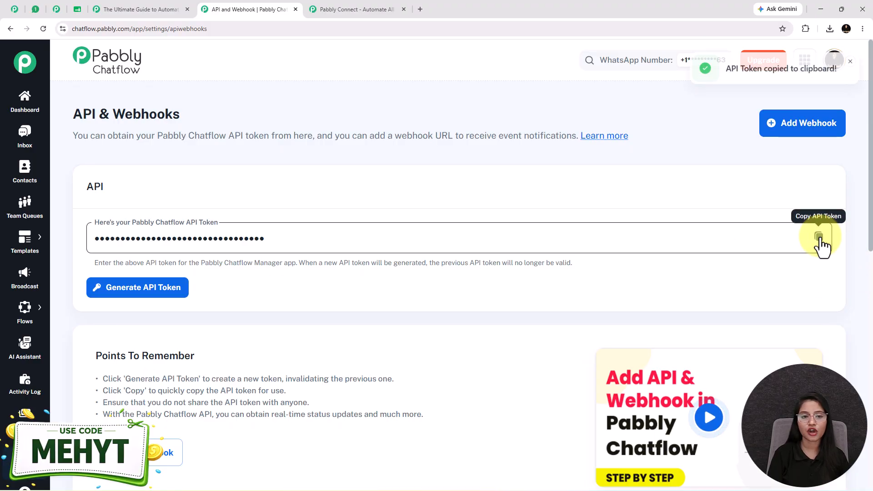
Step: Back in the Pabbly Connect workflow, paste the API token into the new Pabbly Chatflow connection and save it
{"action": "left_click", "coordinate": [132, 8]}
{"action": "left_click", "coordinate": [520, 259]}
{"action": "key", "text": "ctrl+v"}
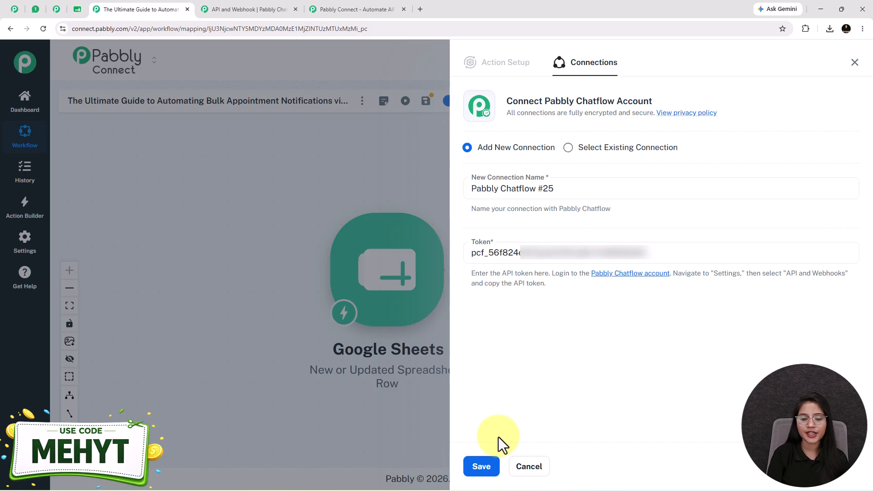
{"action": "left_click", "coordinate": [494, 471]}
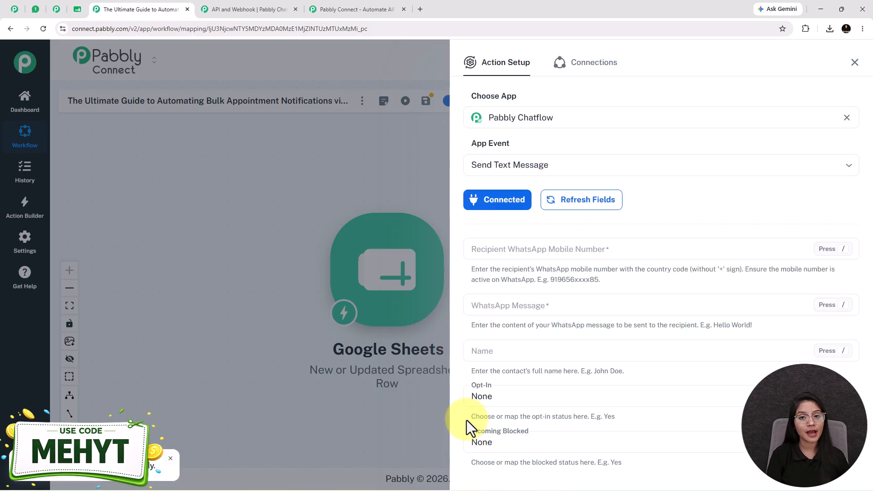
Step: Map the recipient WhatsApp mobile number to the WhatsApp Number field from the Google Sheets trigger
{"action": "scroll", "coordinate": [530, 308], "scroll_direction": "down", "scroll_amount": 1}
{"action": "left_click", "coordinate": [585, 208]}
{"action": "left_click", "coordinate": [590, 205]}
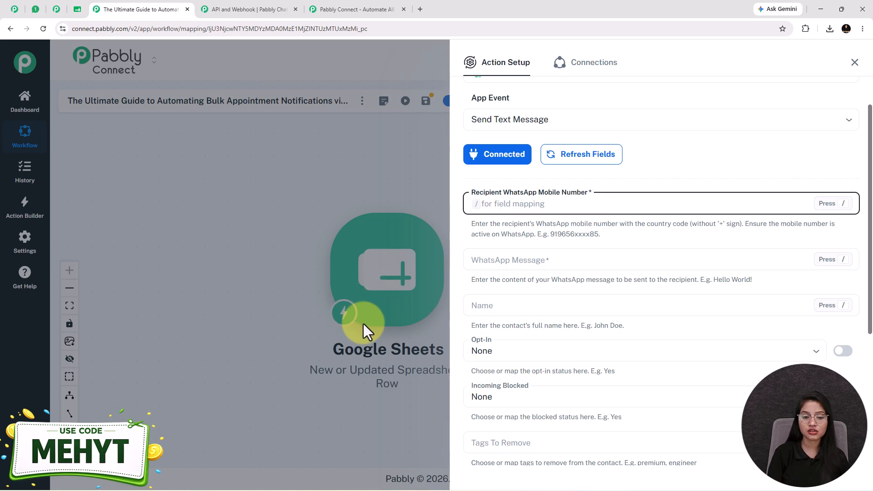
{"action": "type", "text": "/"}
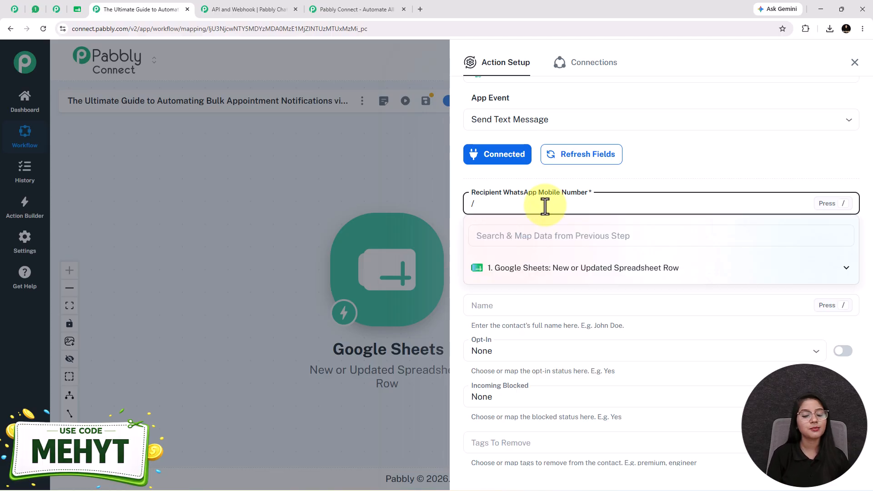
{"action": "left_click", "coordinate": [538, 277]}
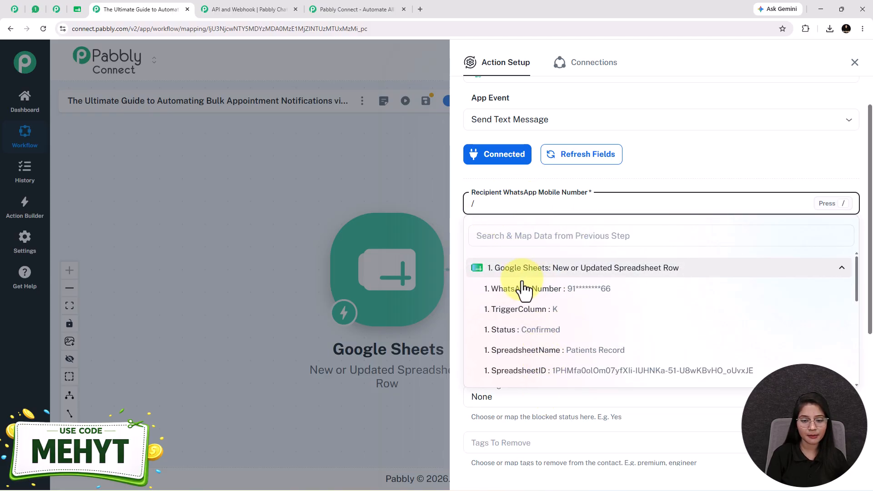
{"action": "left_click", "coordinate": [553, 291]}
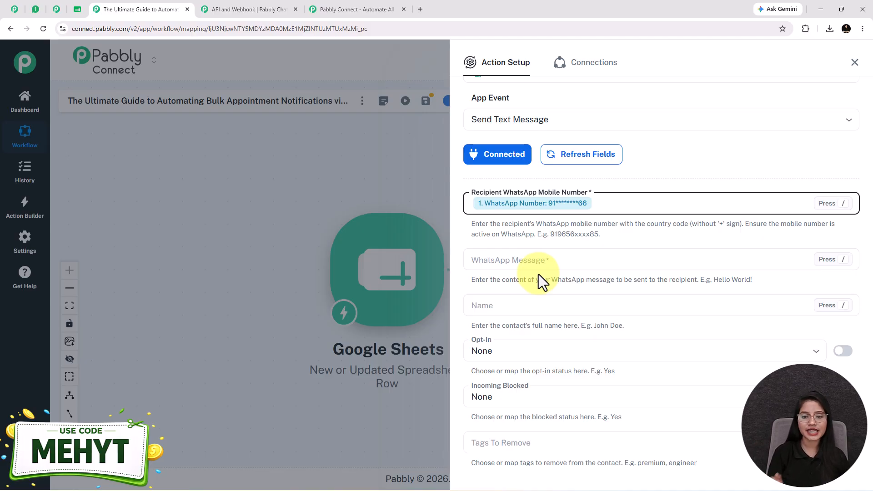
Step: Paste the copied appointment reminder text into the WhatsApp message and map Patient Name after "Hello"
{"action": "left_click", "coordinate": [522, 262]}
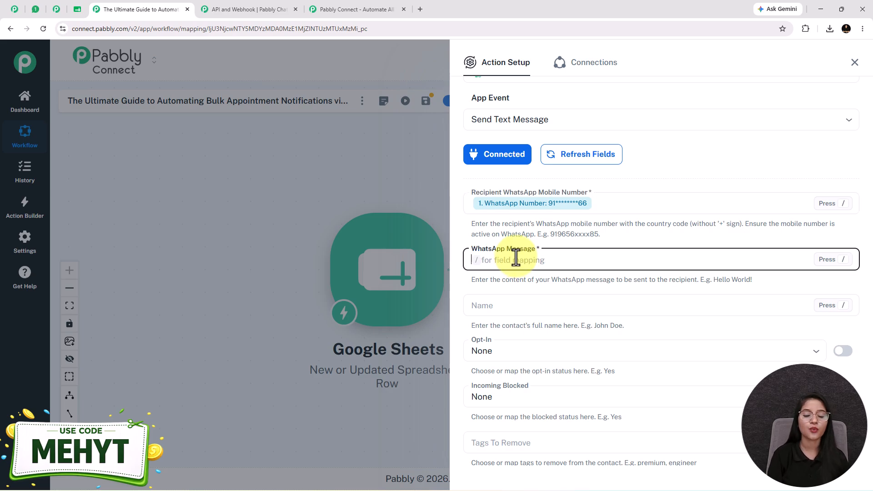
{"action": "key", "text": "ctrl+v"}
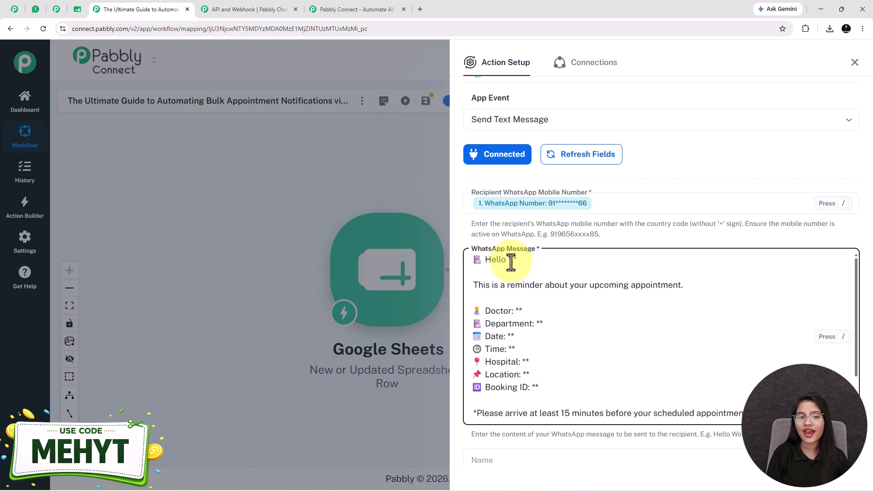
{"action": "left_click", "coordinate": [511, 262]}
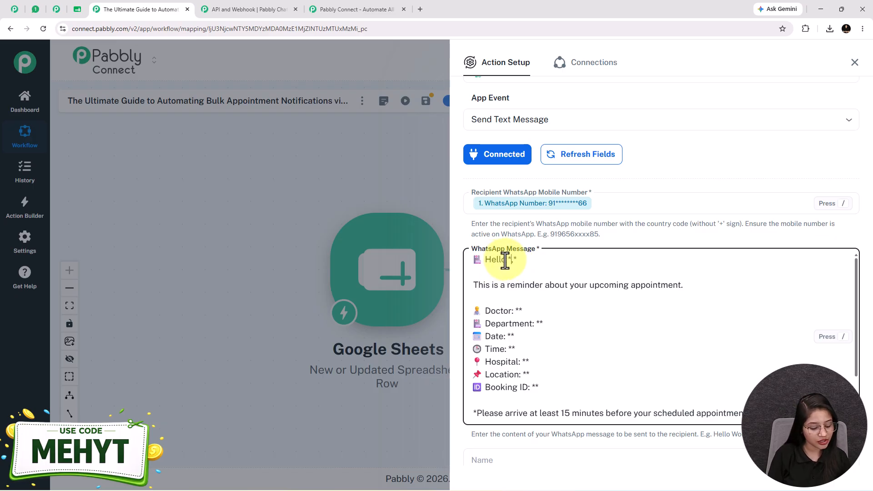
{"action": "type", "text": "/"}
{"action": "left_click", "coordinate": [558, 242]}
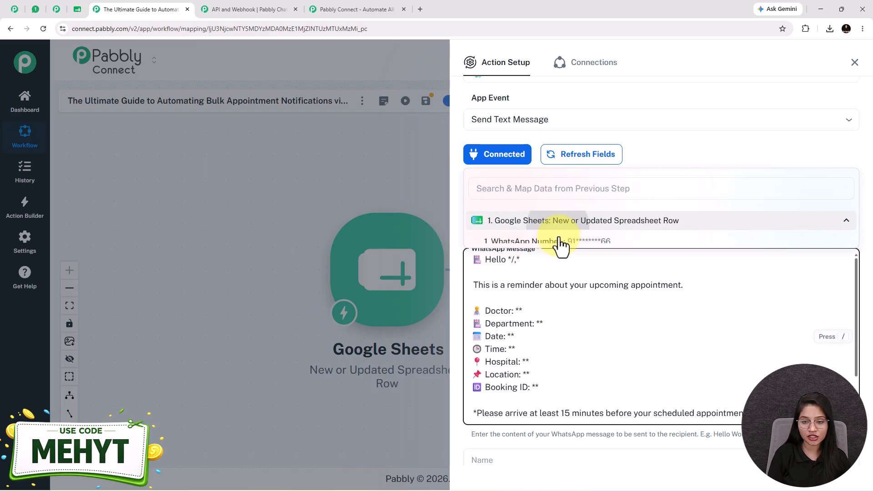
{"action": "scroll", "coordinate": [591, 209], "scroll_direction": "down", "scroll_amount": 2}
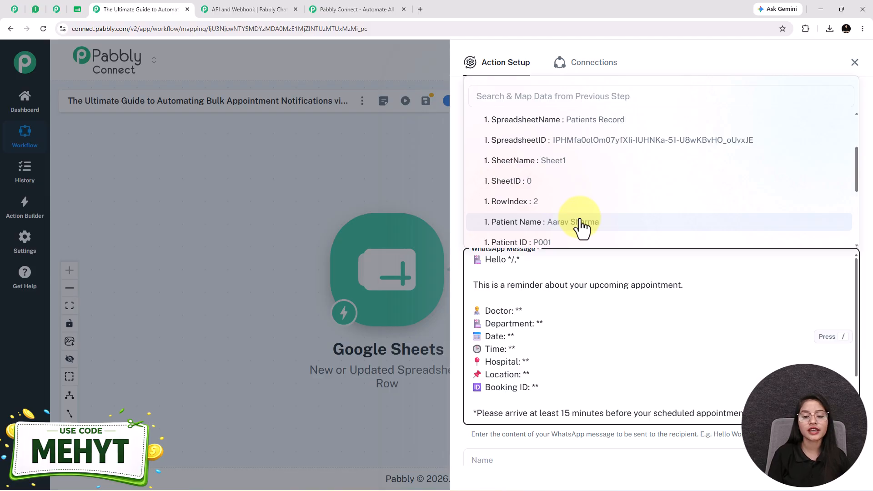
{"action": "left_click", "coordinate": [582, 223]}
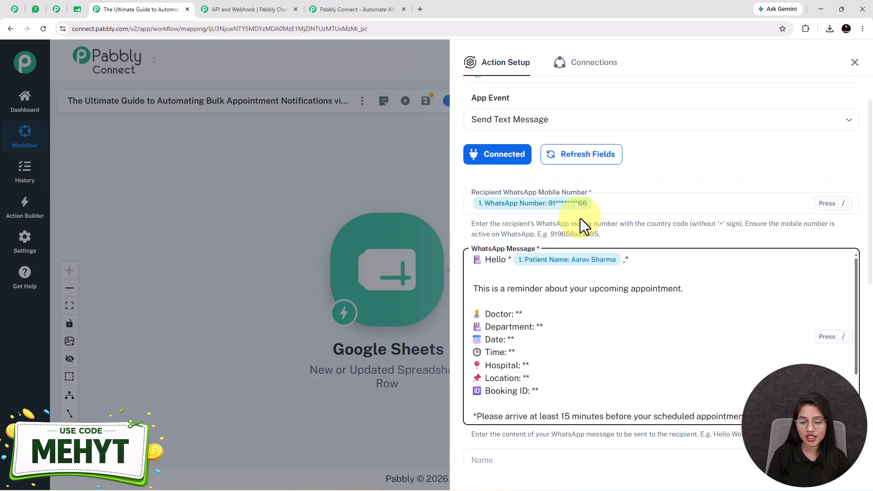
Step: Map Doctor Name, Department, Appointment Date and Appointment Time into the matching Doctor, Department, Date and Time lines of the message
{"action": "type", "text": "/"}
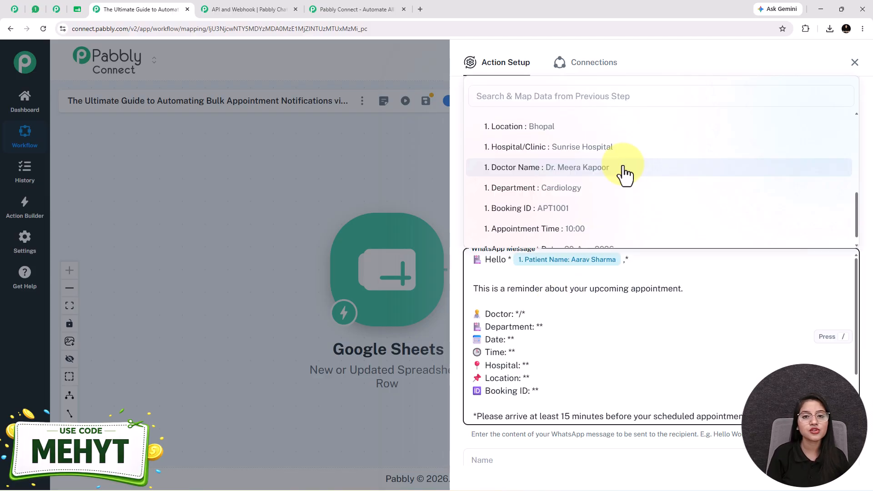
{"action": "left_click", "coordinate": [624, 175]}
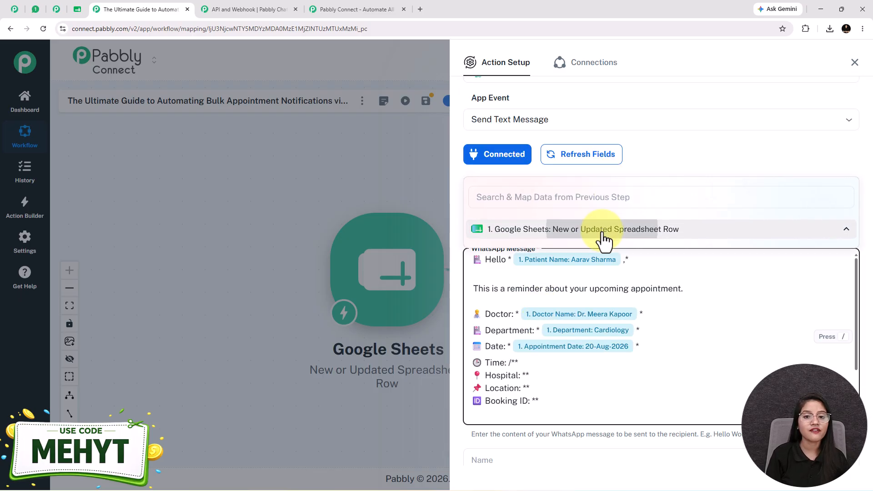
{"action": "left_click", "coordinate": [605, 231]}
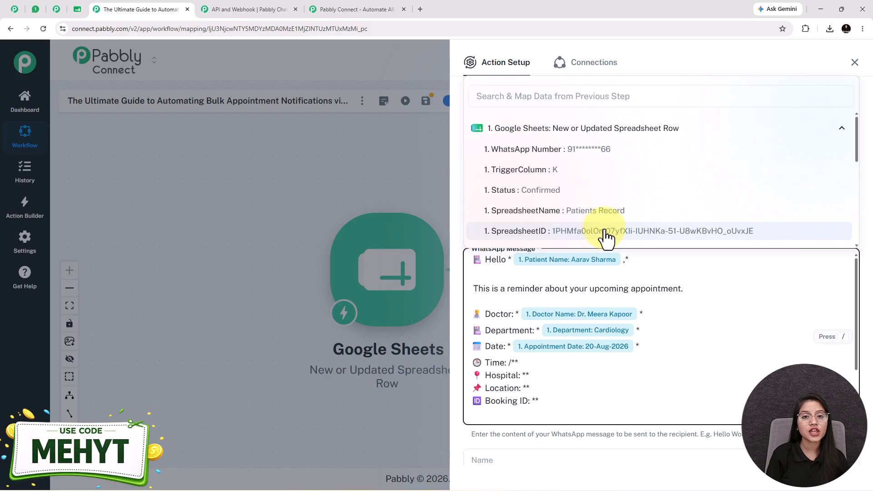
{"action": "scroll", "coordinate": [603, 214], "scroll_direction": "down", "scroll_amount": 4}
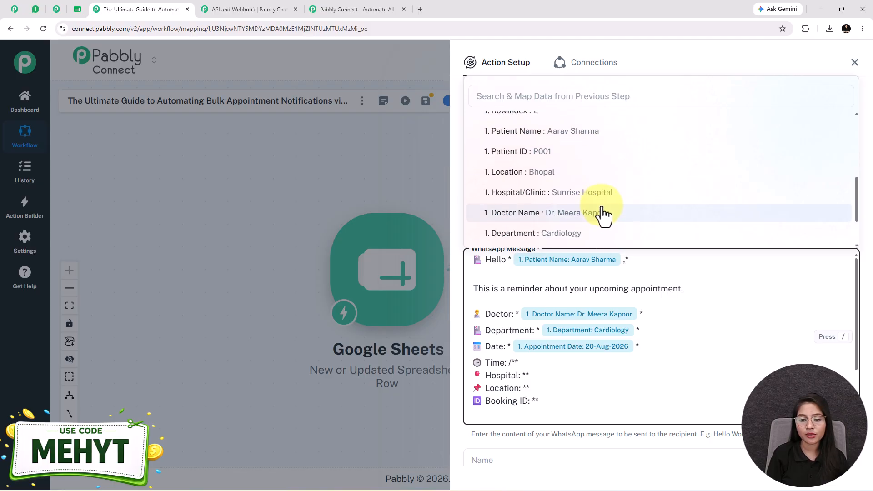
{"action": "scroll", "coordinate": [603, 215], "scroll_direction": "down", "scroll_amount": 2}
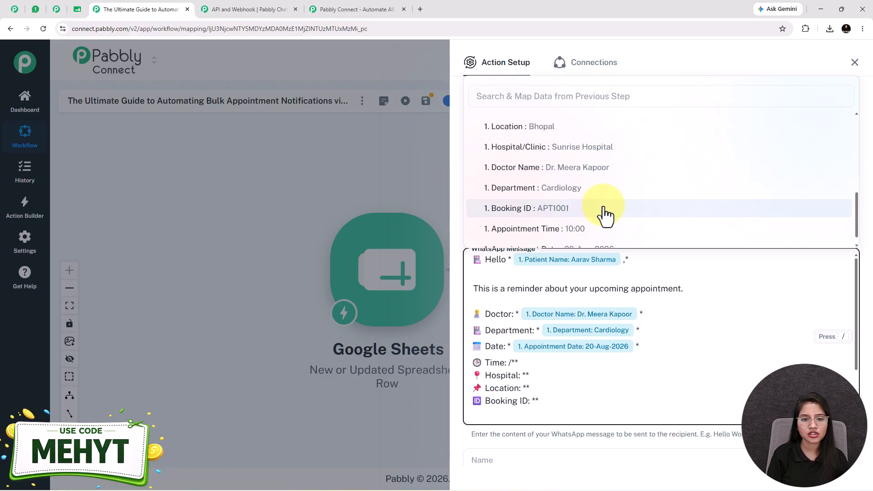
{"action": "left_click", "coordinate": [604, 229]}
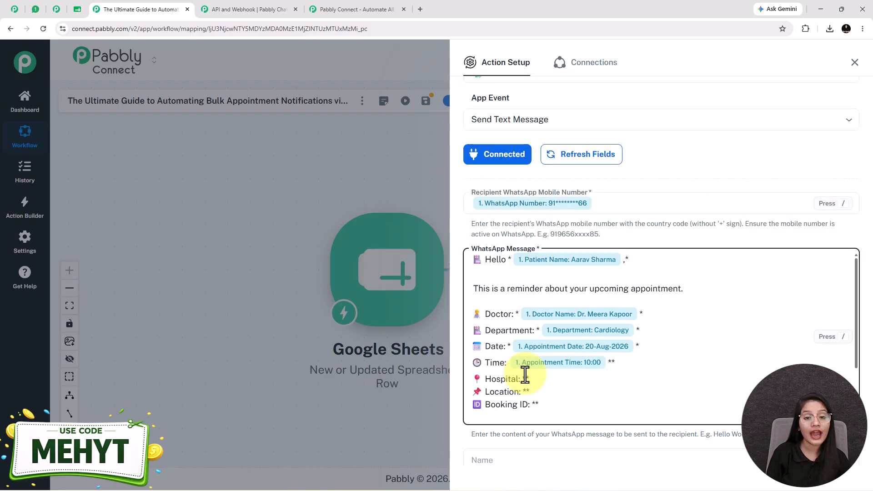
Step: Map Hospital/Clinic, Location and Booking ID into the Hospital, Location and Booking ID lines of the message
{"action": "left_click", "coordinate": [525, 375]}
{"action": "type", "text": "/"}
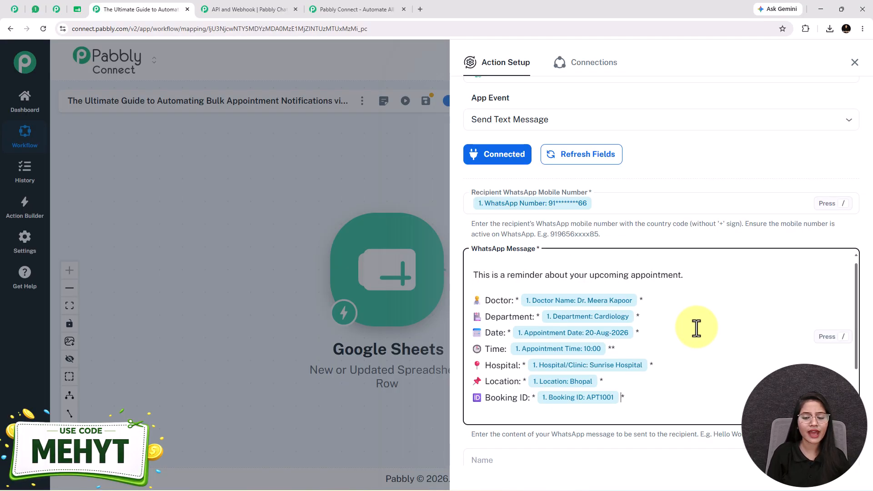
{"action": "scroll", "coordinate": [695, 327], "scroll_direction": "up", "scroll_amount": 1}
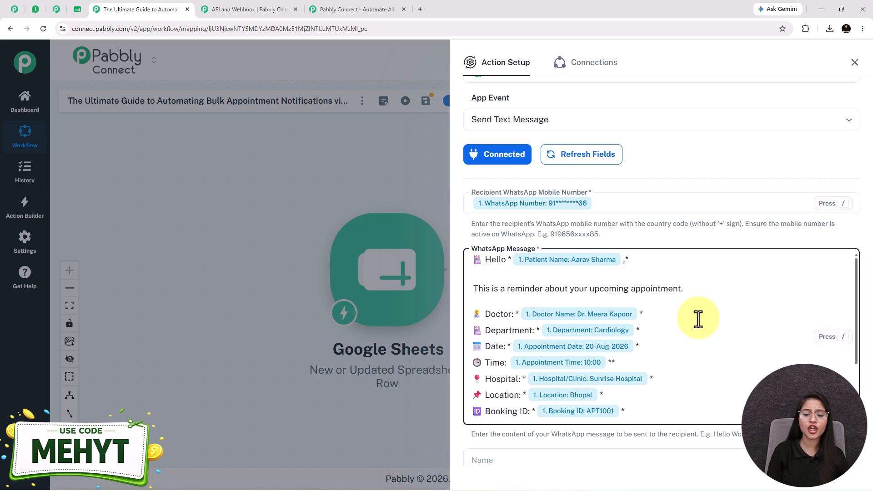
{"action": "scroll", "coordinate": [765, 117], "scroll_direction": "down", "scroll_amount": 5}
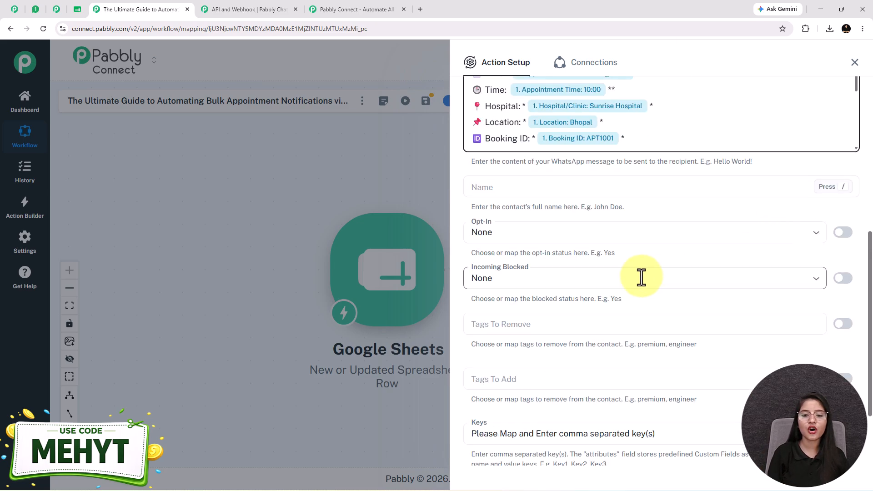
Step: Clear the recipient WhatsApp mobile number and map it again to the trigger's WhatsApp Number field
{"action": "scroll", "coordinate": [596, 273], "scroll_direction": "down", "scroll_amount": 2}
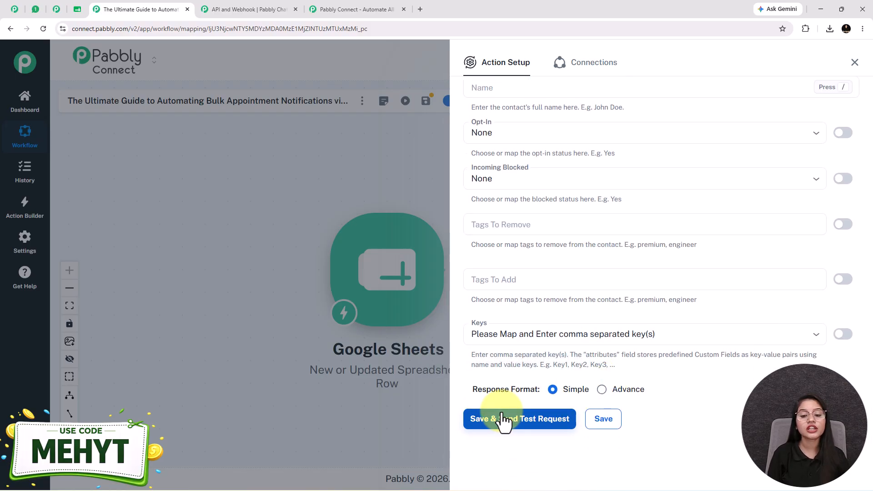
{"action": "scroll", "coordinate": [604, 413], "scroll_direction": "up", "scroll_amount": 7}
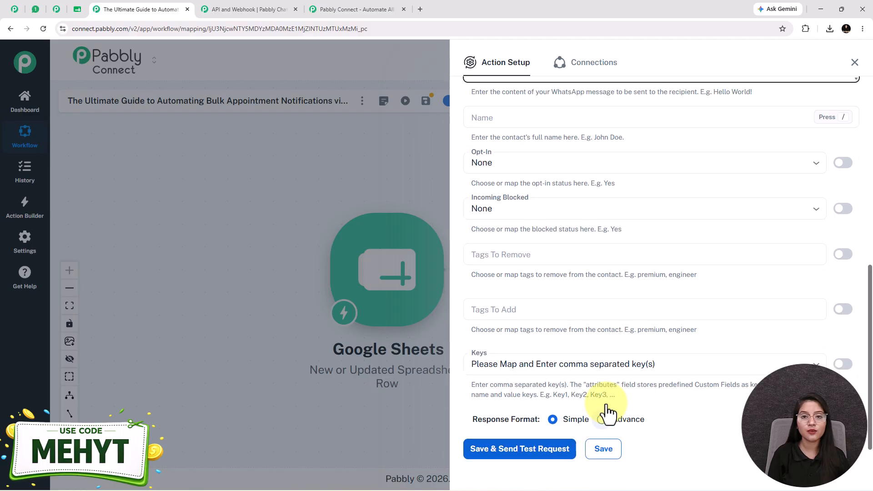
{"action": "left_click", "coordinate": [600, 255]}
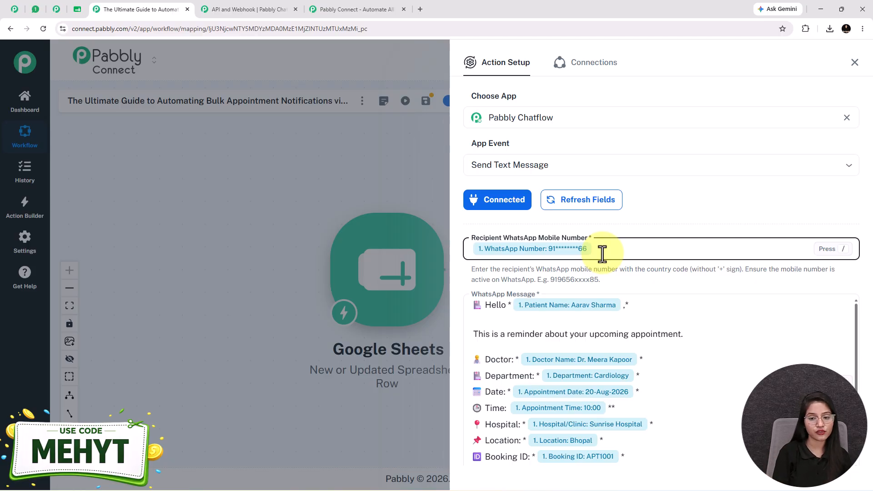
{"action": "key", "text": "BackSpace"}
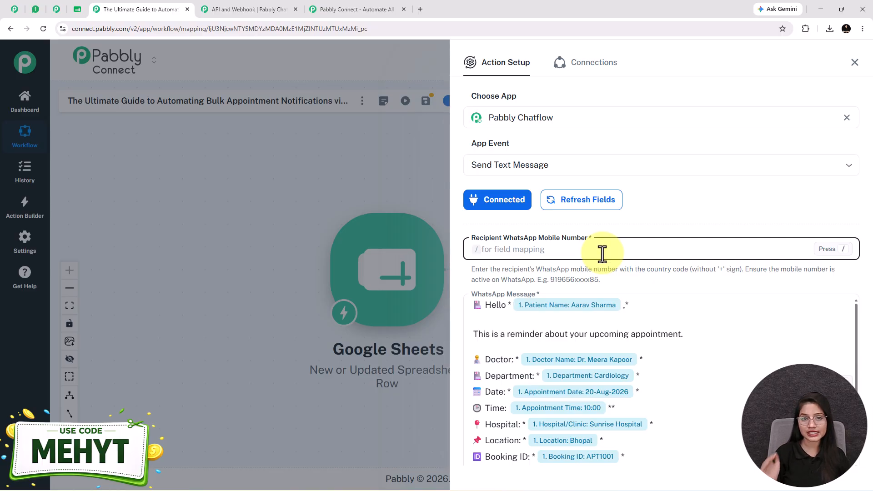
{"action": "type", "text": "/"}
{"action": "left_click", "coordinate": [478, 312]}
{"action": "left_click", "coordinate": [498, 318]}
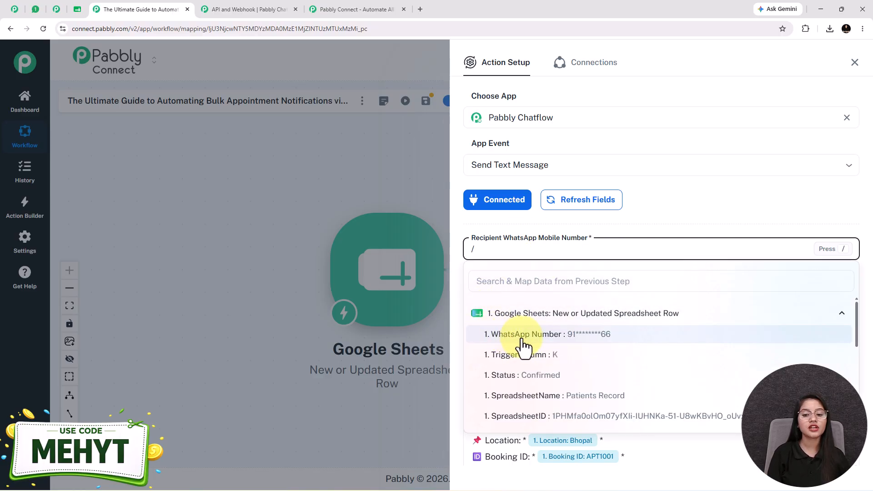
{"action": "left_click", "coordinate": [544, 338]}
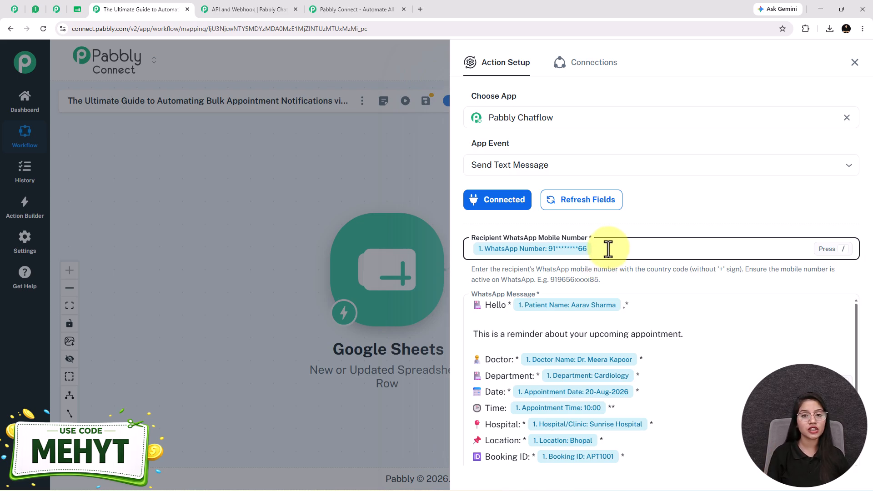
Step: Save the Send Text Message action and send a test request with the Simple response format
{"action": "scroll", "coordinate": [652, 380], "scroll_direction": "down", "scroll_amount": 4}
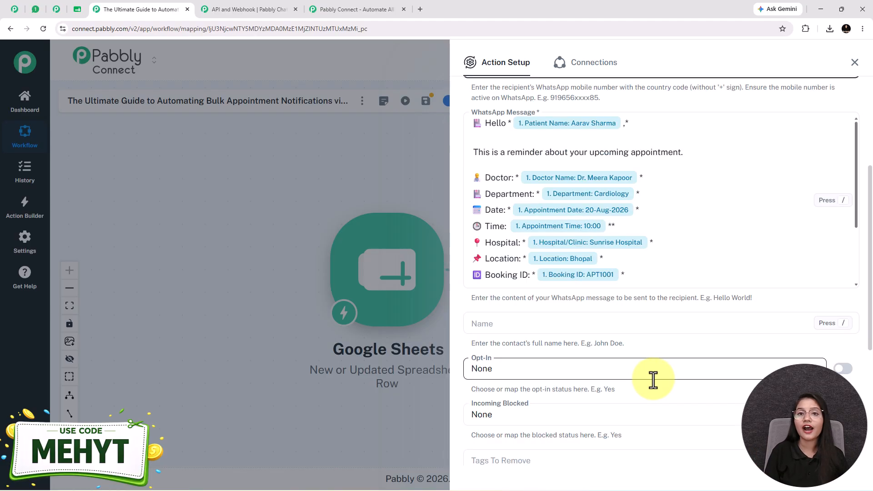
{"action": "scroll", "coordinate": [653, 380], "scroll_direction": "down", "scroll_amount": 5}
{"action": "left_click", "coordinate": [513, 420]}
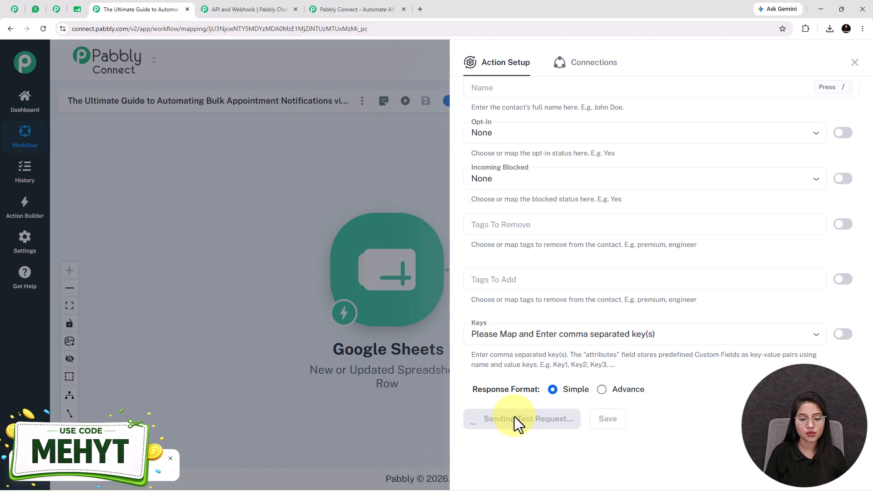
Step: Check the status and message values of the test response and read the appointment reminder received in WhatsApp
{"action": "scroll", "coordinate": [514, 416], "scroll_direction": "down", "scroll_amount": 2}
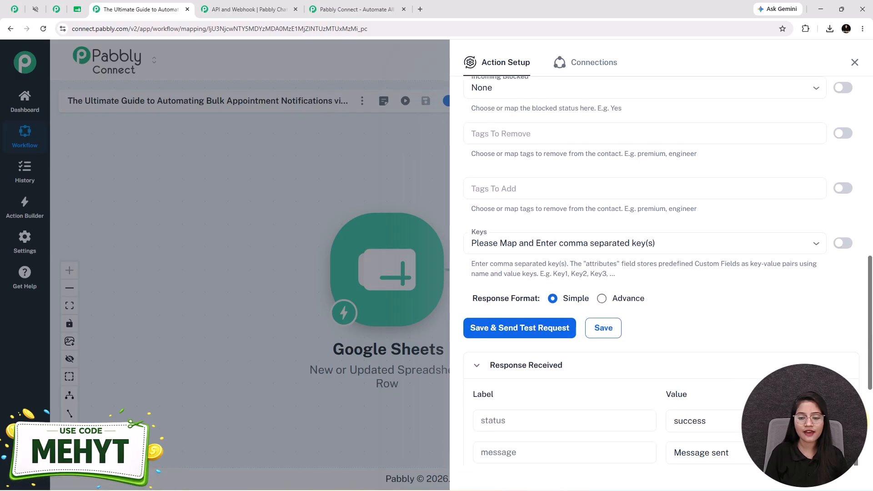
{"action": "left_click_drag", "start_coordinate": [727, 423], "coordinate": [670, 422]}
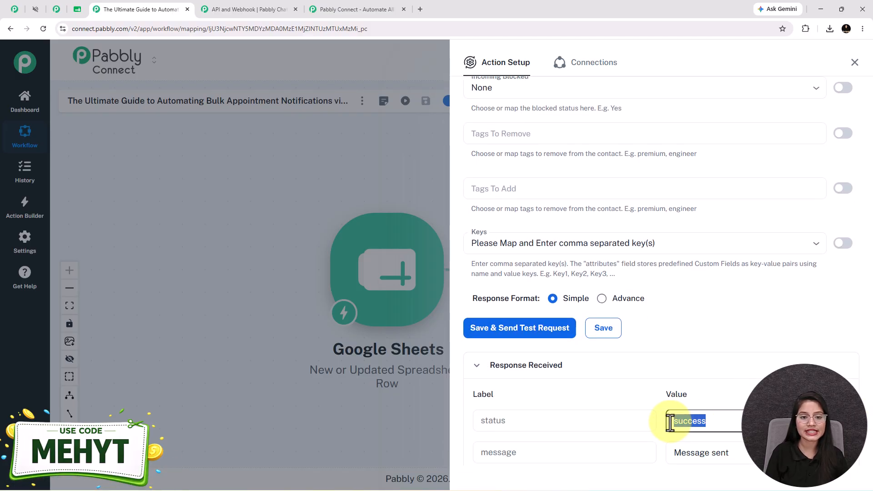
{"action": "left_click_drag", "start_coordinate": [731, 453], "coordinate": [671, 453]}
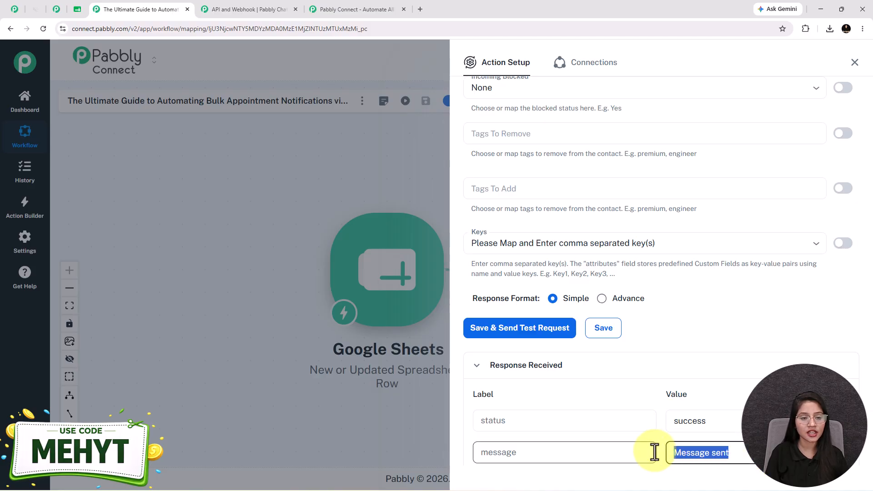
{"action": "left_click", "coordinate": [40, 10]}
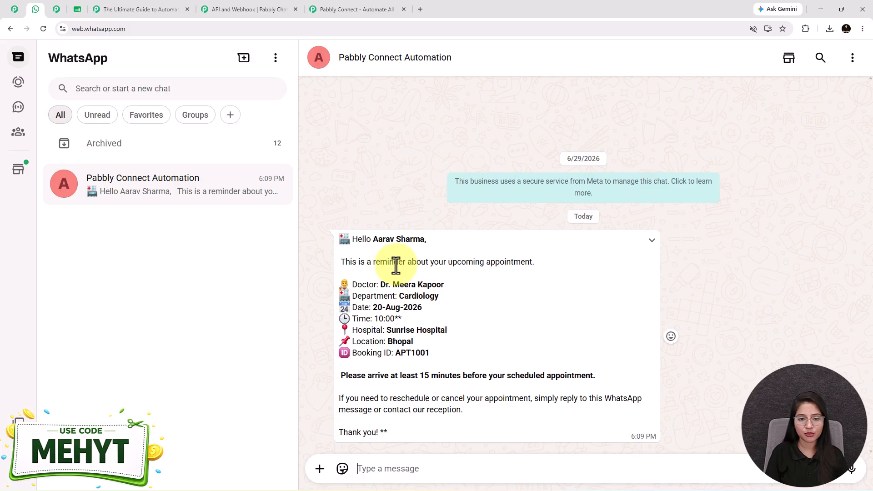
{"action": "left_click_drag", "start_coordinate": [369, 241], "coordinate": [443, 342]}
{"action": "left_click", "coordinate": [446, 353]}
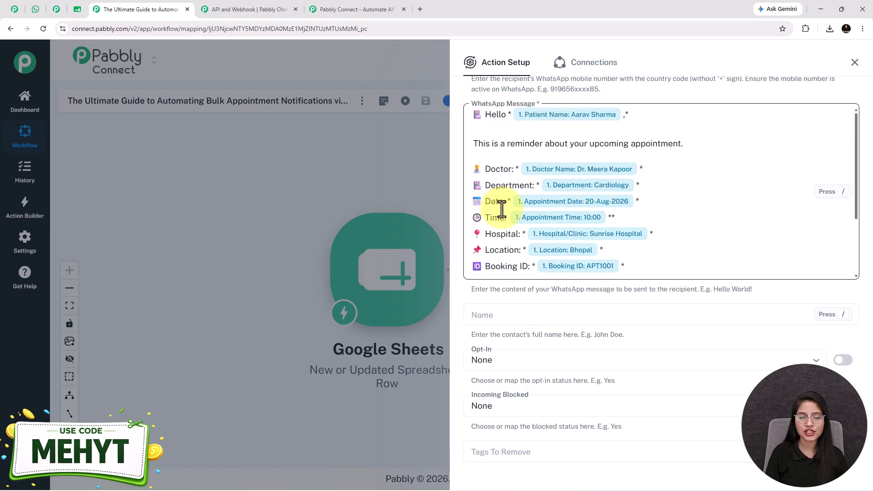
Step: Save the Pabbly Chatflow action again, view the reminder in the WhatsApp chat, and close the action setup
{"action": "scroll", "coordinate": [574, 296], "scroll_direction": "down", "scroll_amount": 5}
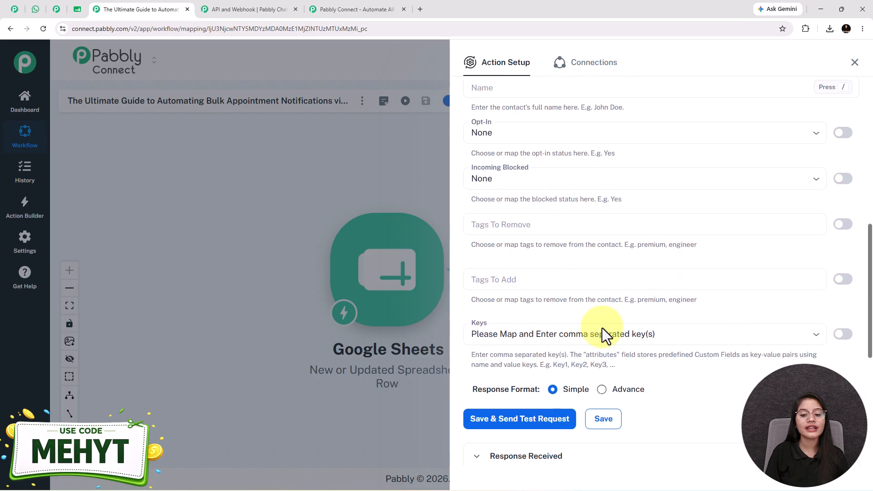
{"action": "left_click", "coordinate": [537, 422]}
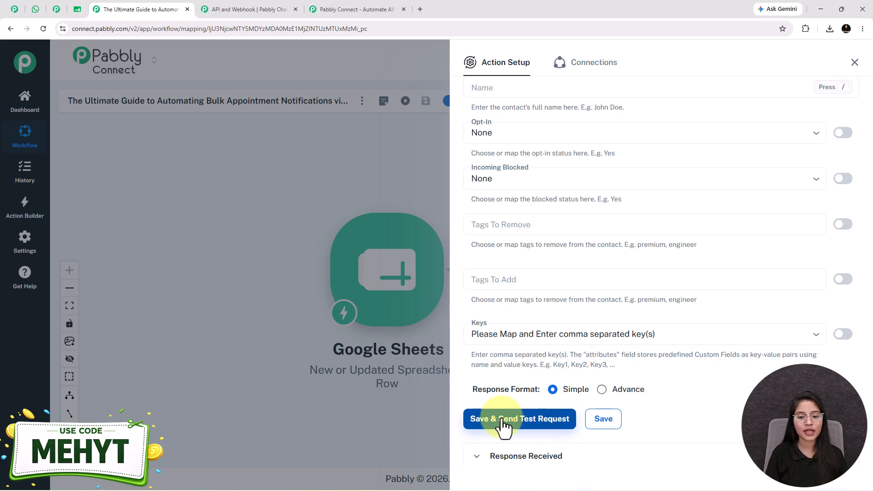
{"action": "left_click", "coordinate": [603, 424]}
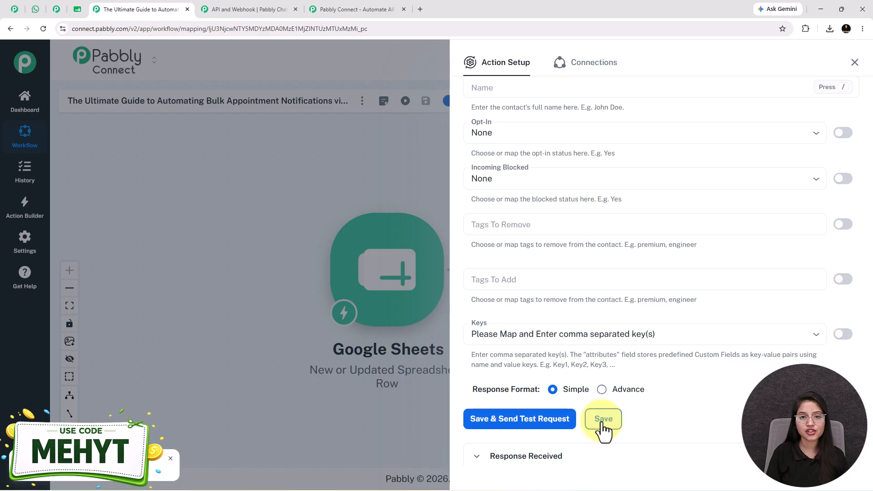
{"action": "left_click", "coordinate": [35, 10]}
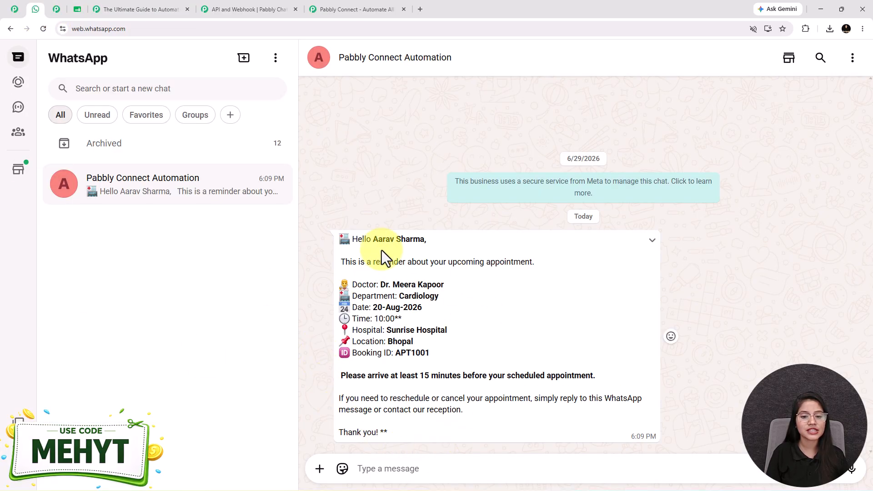
{"action": "left_click", "coordinate": [146, 5]}
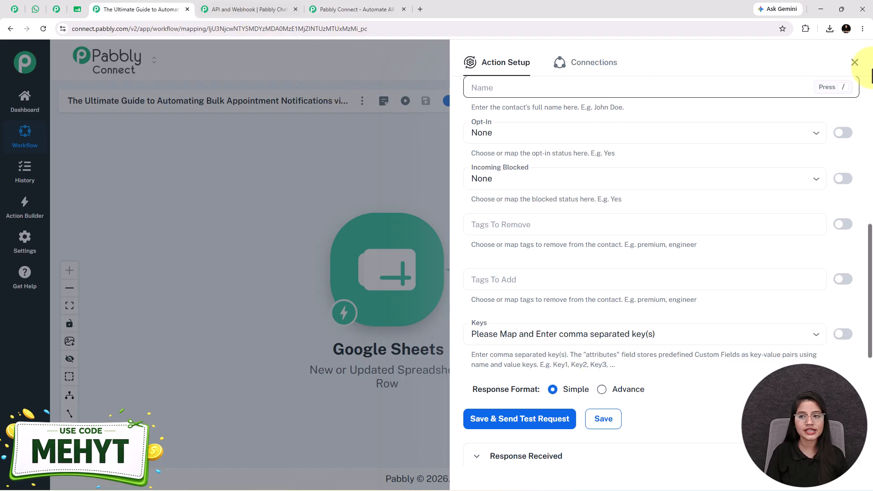
{"action": "left_click", "coordinate": [854, 62]}
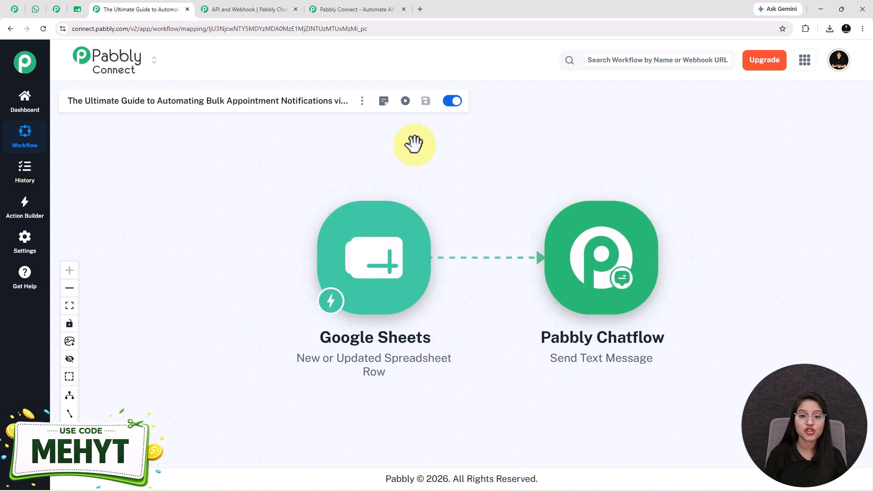
Step: View the Patients Record sheet, then reopen the Google Sheets trigger and start recapturing its webhook response
{"action": "left_click", "coordinate": [78, 9]}
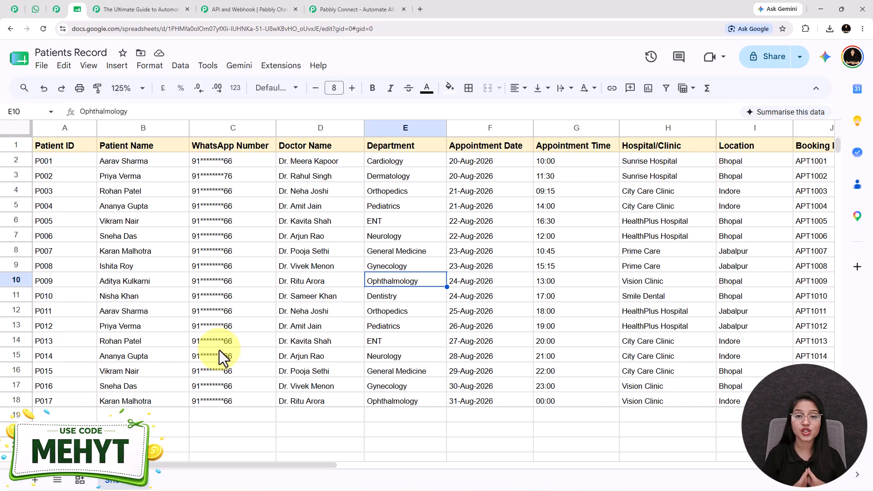
{"action": "left_click", "coordinate": [117, 10]}
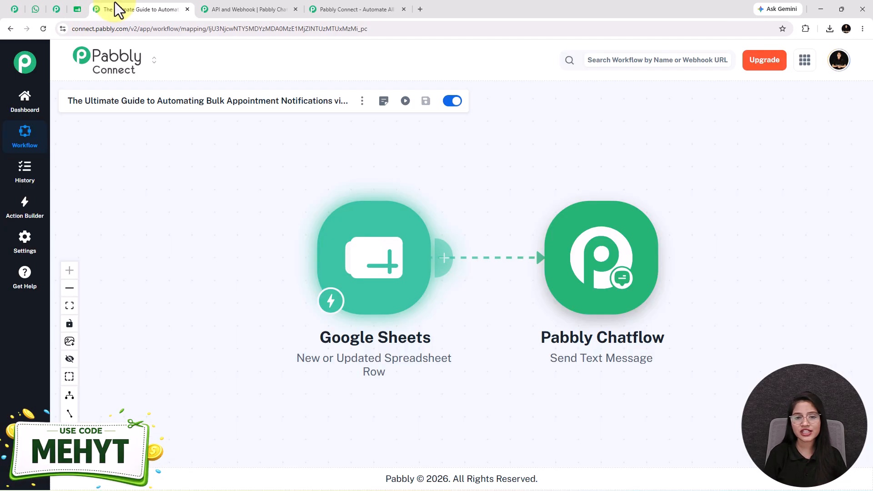
{"action": "left_click", "coordinate": [390, 282]}
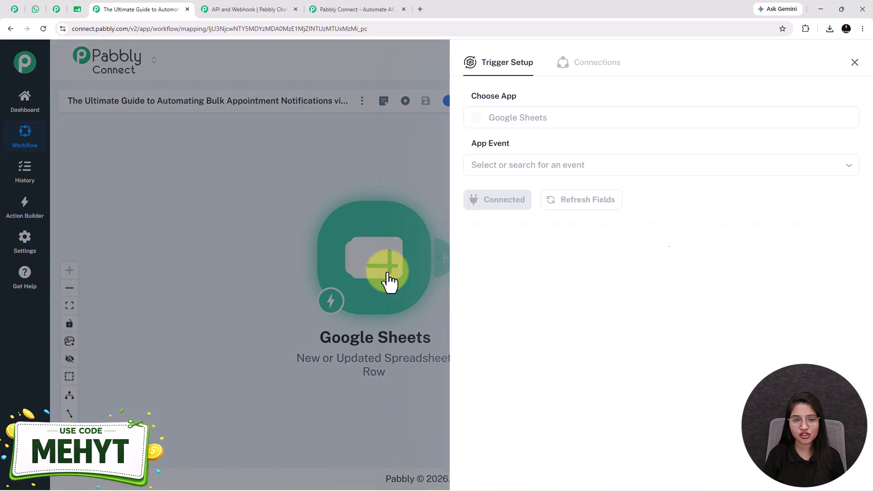
{"action": "scroll", "coordinate": [563, 373], "scroll_direction": "down", "scroll_amount": 5}
{"action": "left_click", "coordinate": [513, 372]}
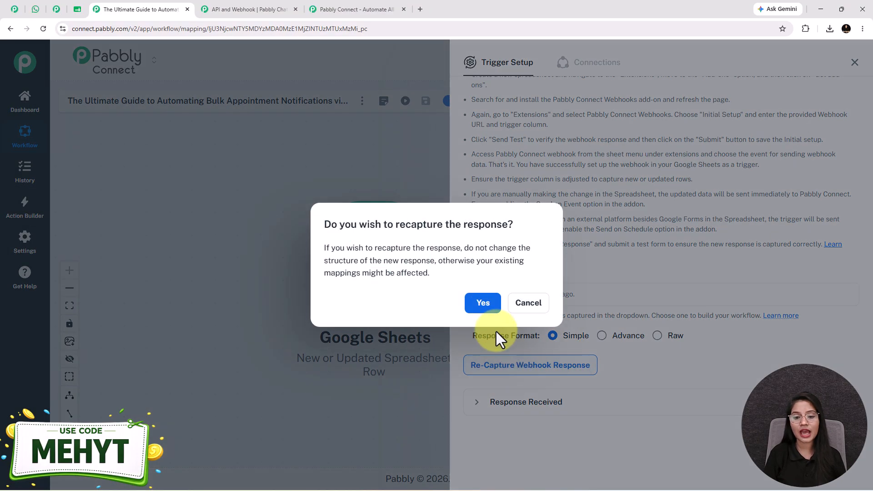
{"action": "left_click", "coordinate": [484, 304]}
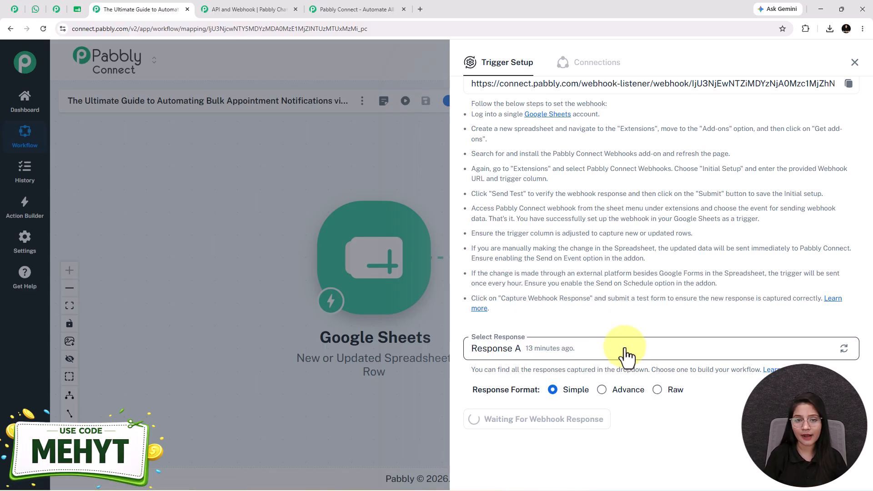
Step: Send all data from the Patients Record spreadsheet through Pabbly Connect Webhooks and choose Response D as the trigger response
{"action": "left_click", "coordinate": [77, 10]}
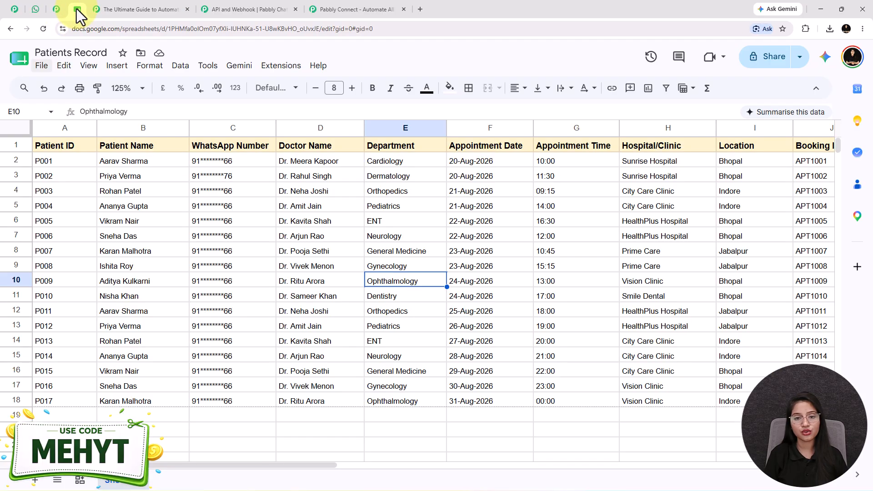
{"action": "left_click", "coordinate": [281, 66]}
{"action": "mouse_move", "coordinate": [326, 198]}
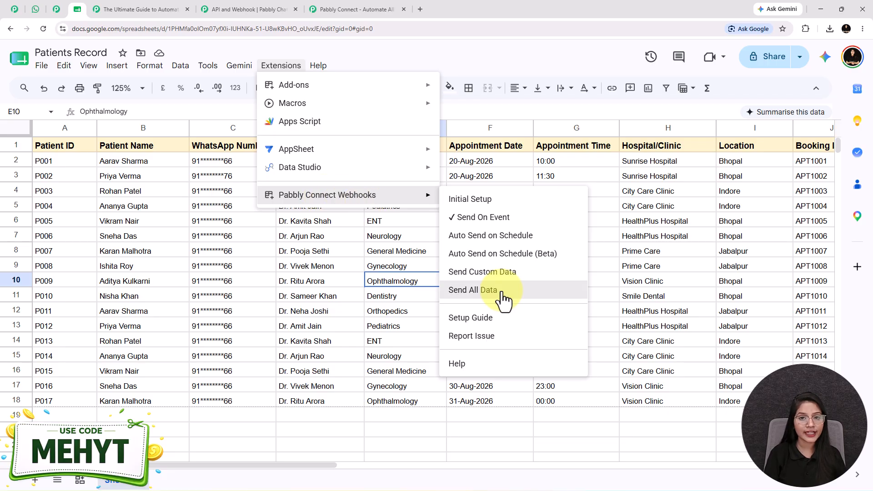
{"action": "left_click", "coordinate": [473, 290]}
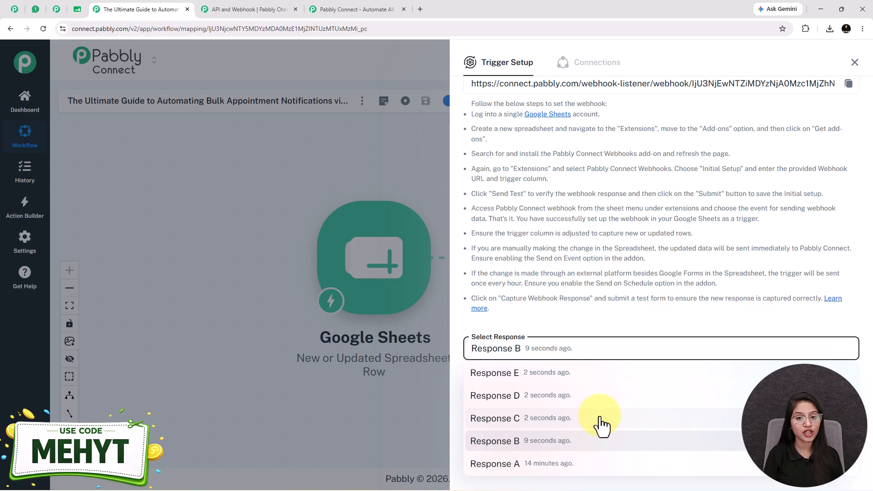
{"action": "left_click", "coordinate": [605, 395]}
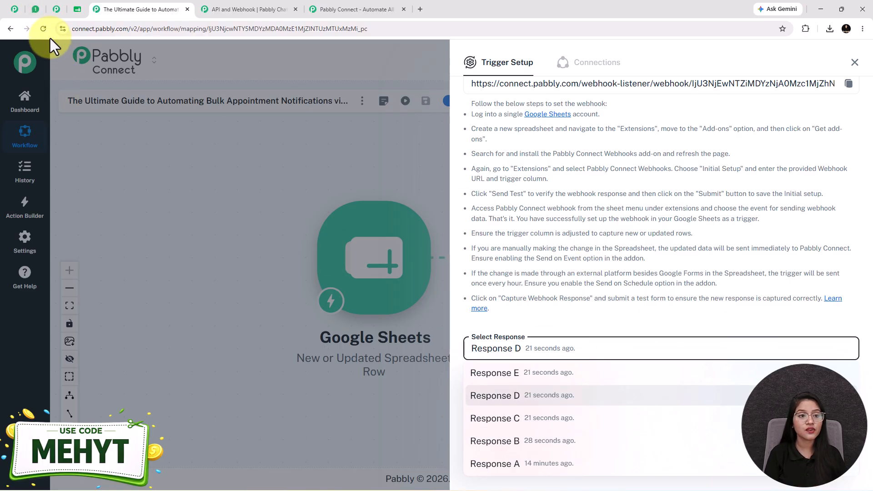
Step: Review the bulk appointment reminders received in the Pabbly Connect Automation chat in WhatsApp
{"action": "left_click", "coordinate": [35, 12]}
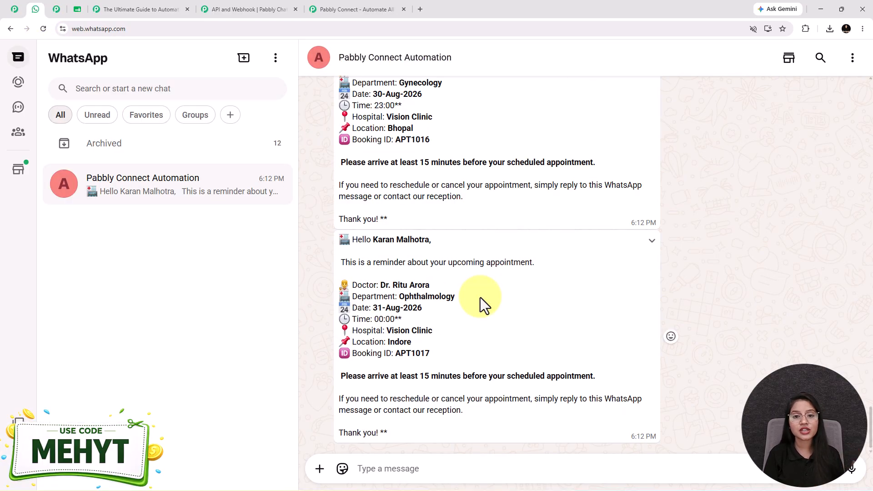
{"action": "scroll", "coordinate": [480, 298], "scroll_direction": "up", "scroll_amount": 10}
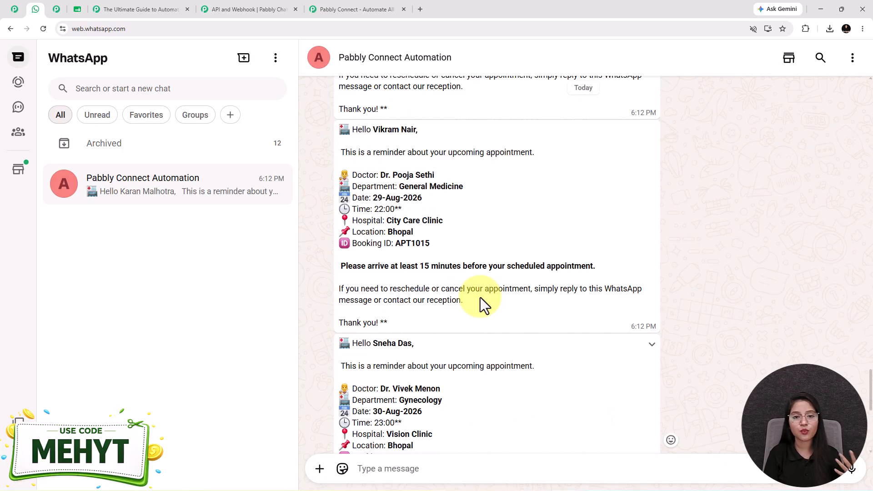
{"action": "scroll", "coordinate": [480, 297], "scroll_direction": "up", "scroll_amount": 6}
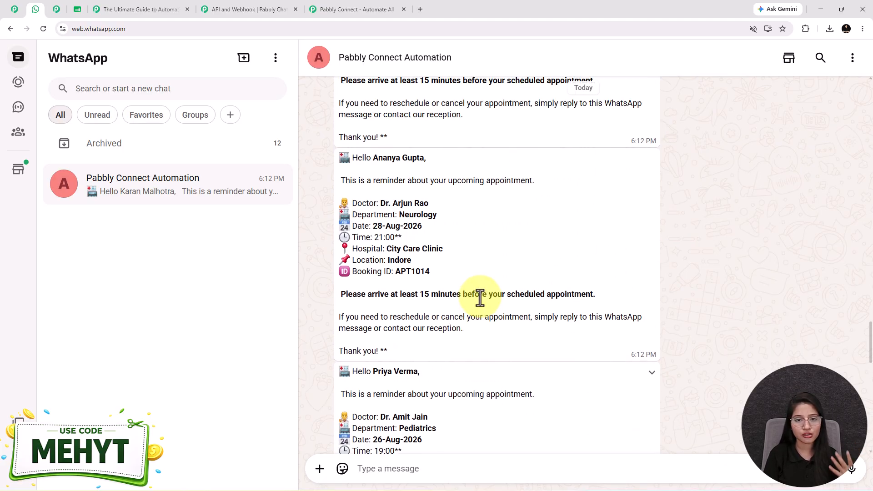
{"action": "scroll", "coordinate": [480, 297], "scroll_direction": "up", "scroll_amount": 9}
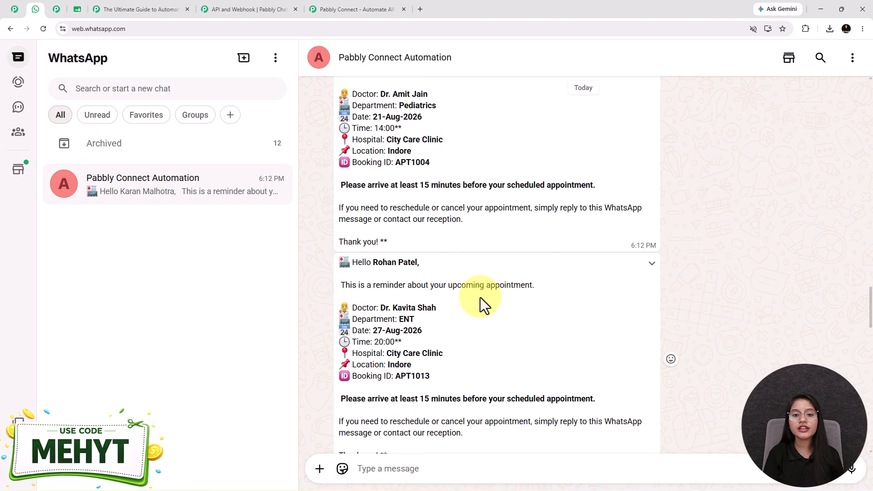
{"action": "scroll", "coordinate": [480, 297], "scroll_direction": "up", "scroll_amount": 6}
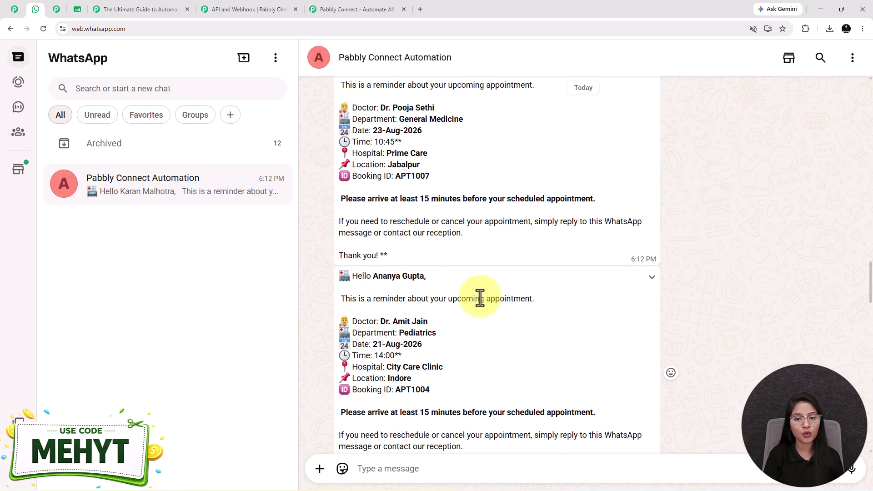
{"action": "scroll", "coordinate": [480, 297], "scroll_direction": "up", "scroll_amount": 6}
Step: Return to Pabbly Connect, close the Google Sheets trigger setup and open the Pabbly Chatflow Send Text Message action
{"action": "left_click", "coordinate": [136, 9]}
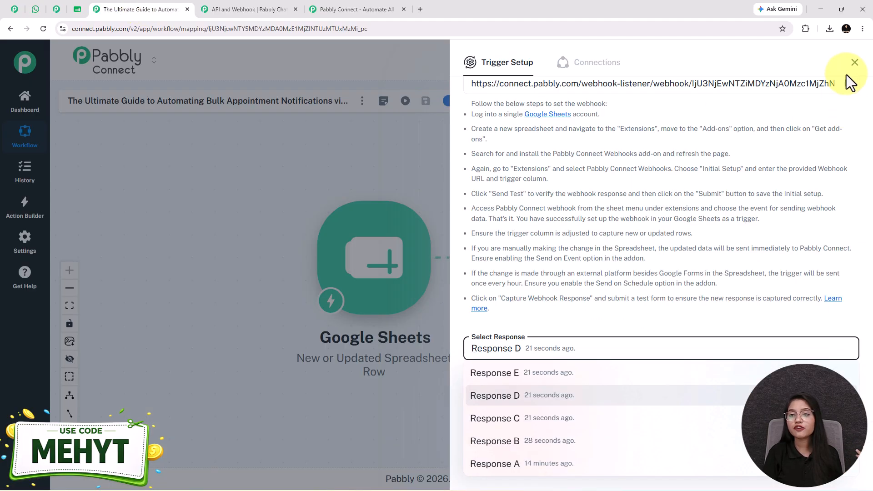
{"action": "left_click", "coordinate": [855, 62]}
{"action": "left_click", "coordinate": [591, 273]}
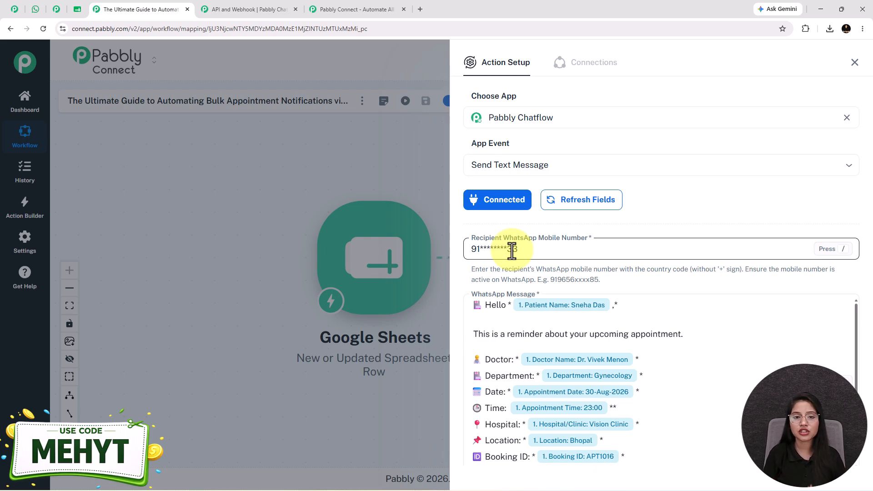
Step: Review the mappable Google Sheets fields for the recipient's WhatsApp number and compare the mapped reminder message with the Patients Record sheet
{"action": "left_click", "coordinate": [514, 249]}
{"action": "type", "text": "/"}
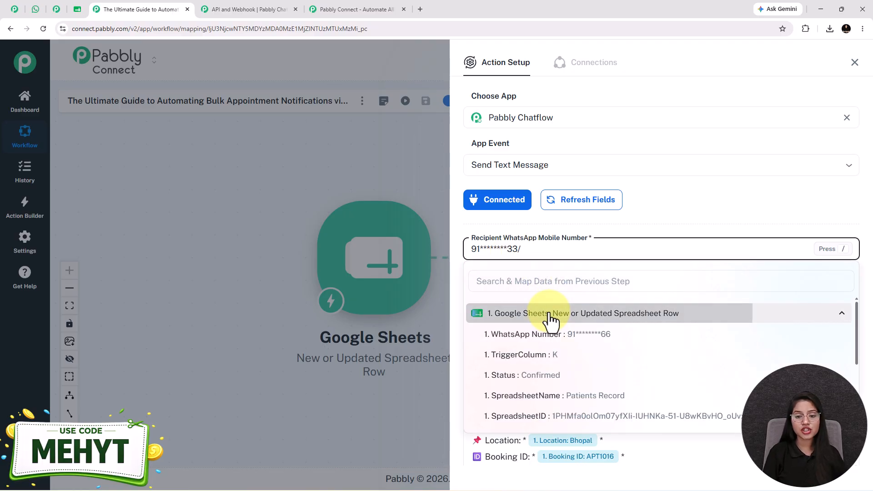
{"action": "key", "text": "BackSpace"}
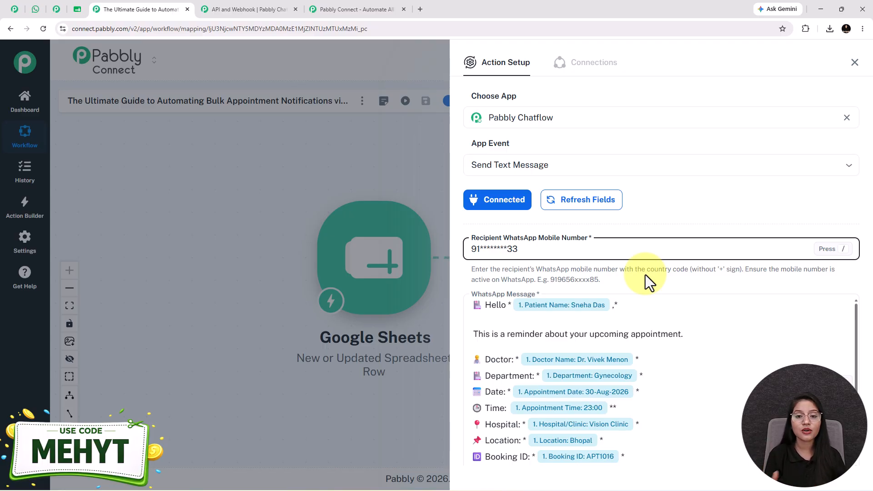
{"action": "scroll", "coordinate": [701, 266], "scroll_direction": "down", "scroll_amount": 5}
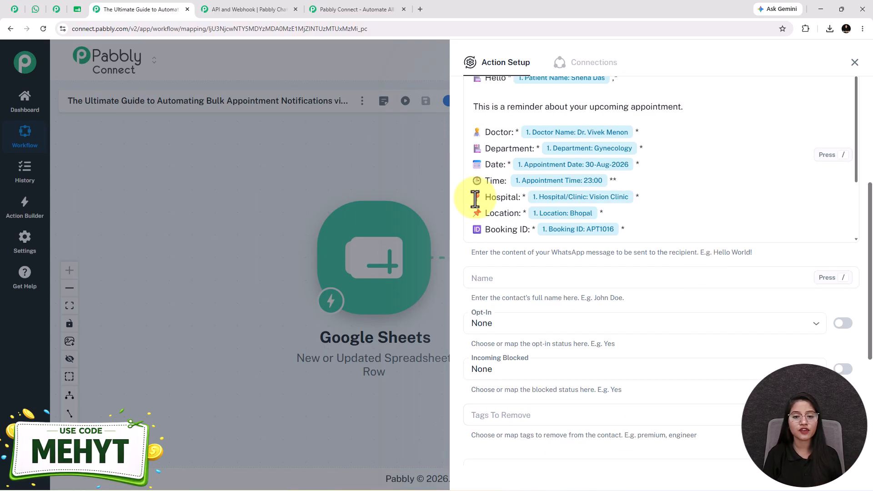
{"action": "left_click", "coordinate": [77, 10]}
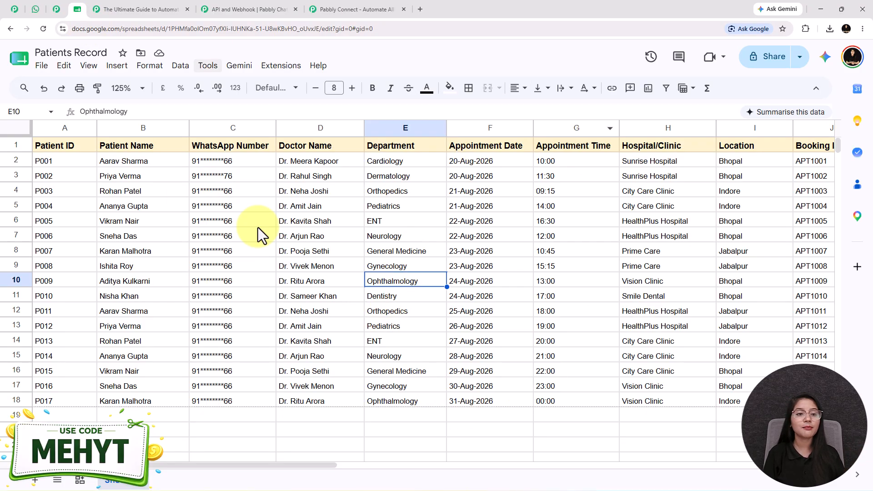
{"action": "left_click", "coordinate": [132, 8]}
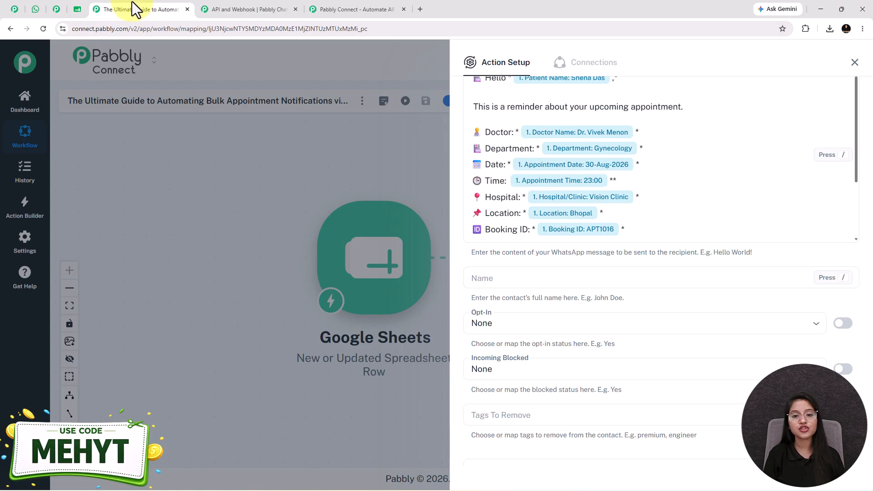
Step: Close the Pabbly Chatflow action setup and switch to the Pabbly Connect website, dismissing its Lifetime Deal pop-up
{"action": "left_click", "coordinate": [855, 62]}
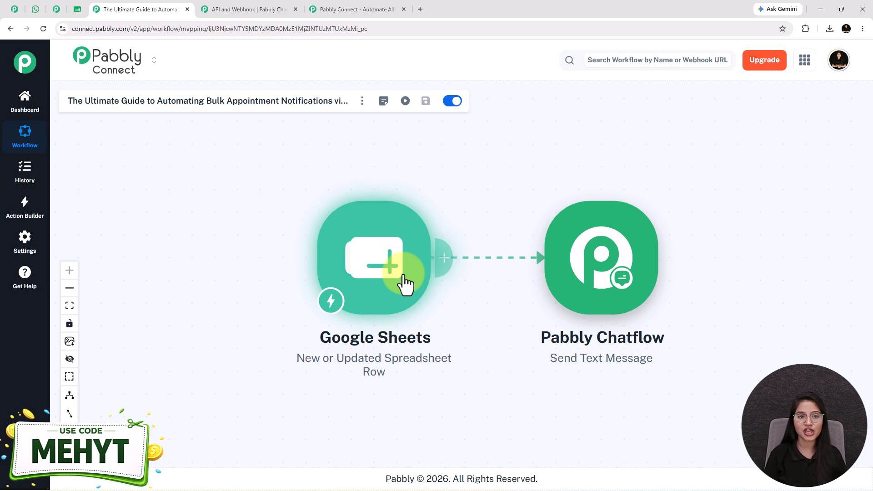
{"action": "left_click", "coordinate": [343, 9]}
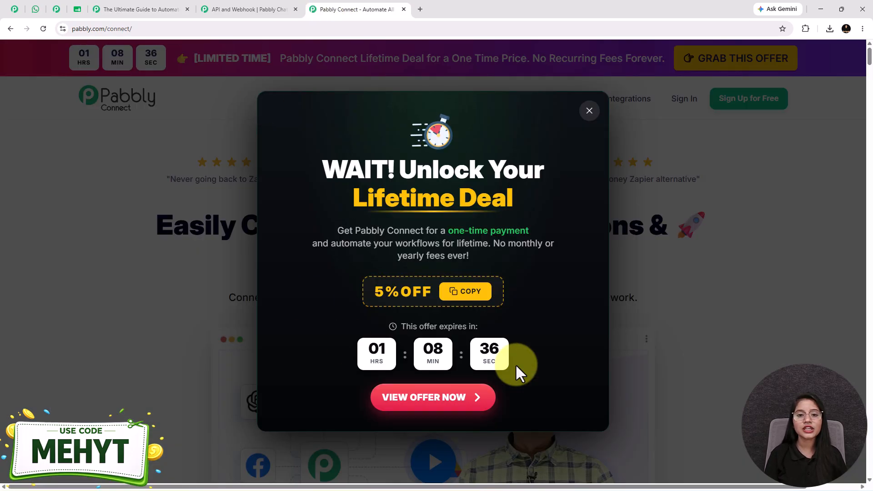
{"action": "left_click", "coordinate": [589, 111]}
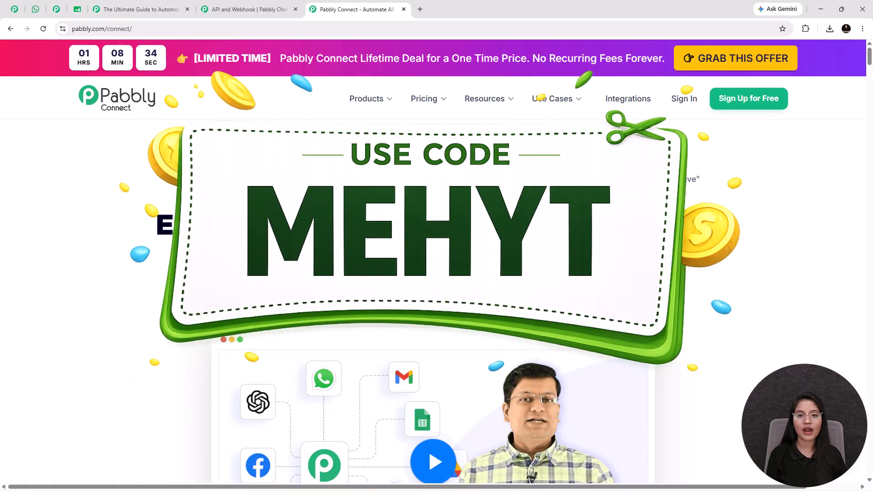